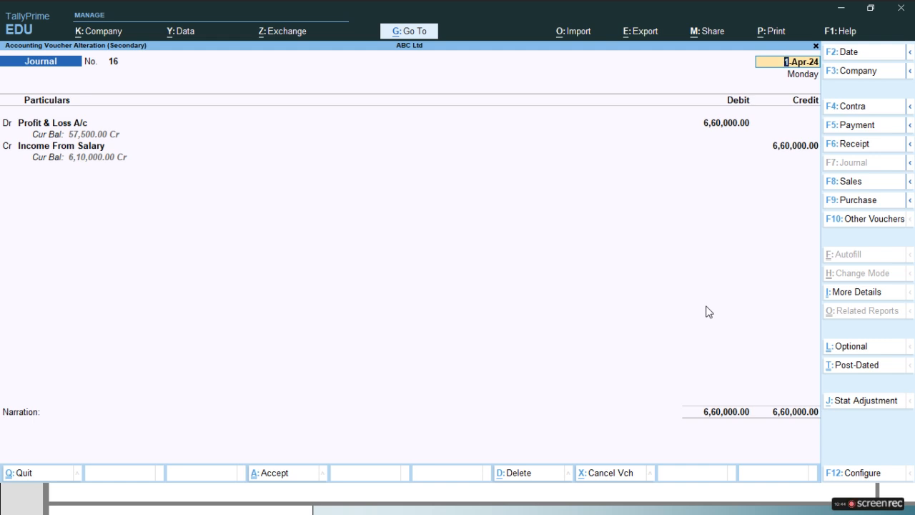
# - Compare the 6,60,000 Profit & Loss A/c journal voucher with entry 1 on the Journal Entries slide and return to TallyPrime's Day Book
pyautogui.press('alt')
pyautogui.hotkey('alt', 'Tab')
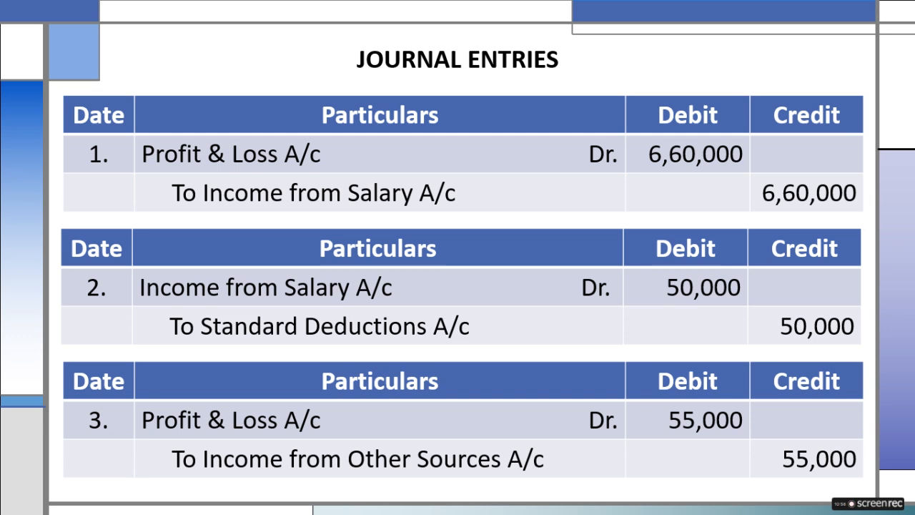
pyautogui.hotkey('alt', 'Tab')
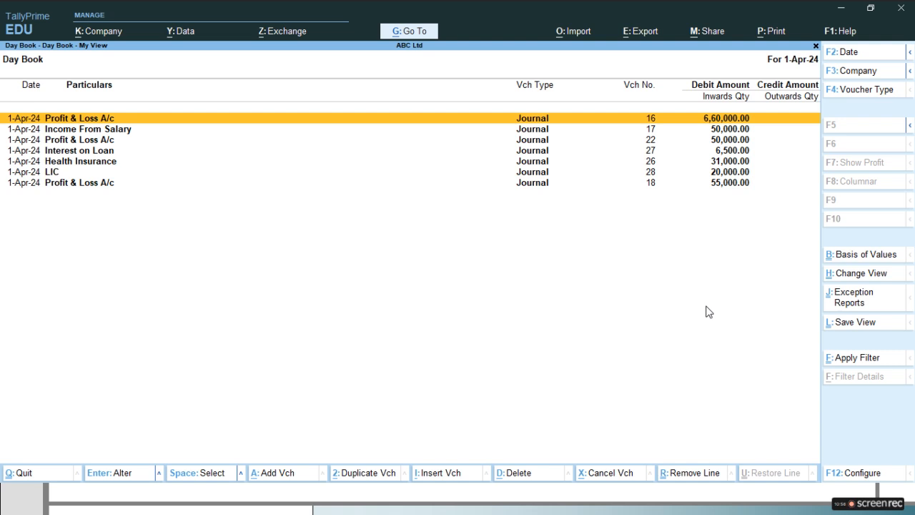
# - Review the Income From Salary journal voucher against entry 2 on the Journal Entries slide and close the voucher
pyautogui.press('Down')
pyautogui.press('Return')
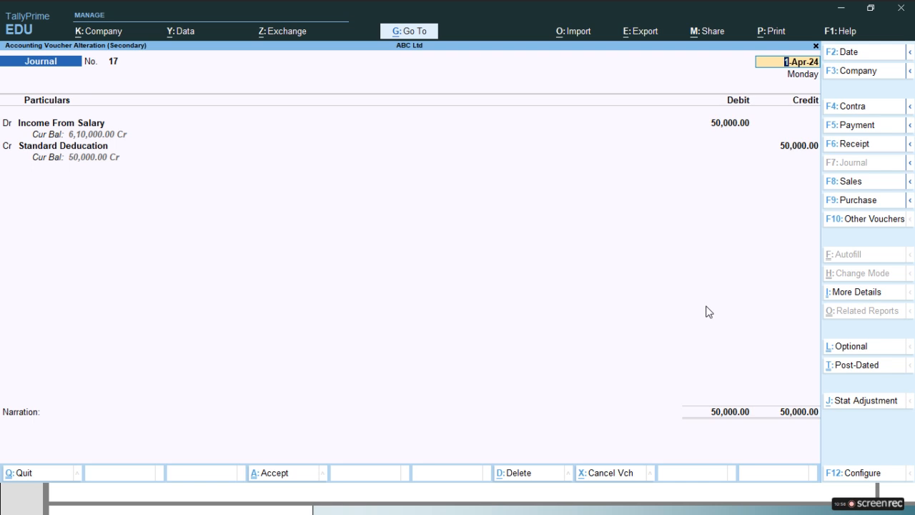
pyautogui.hotkey('alt', 'Tab')
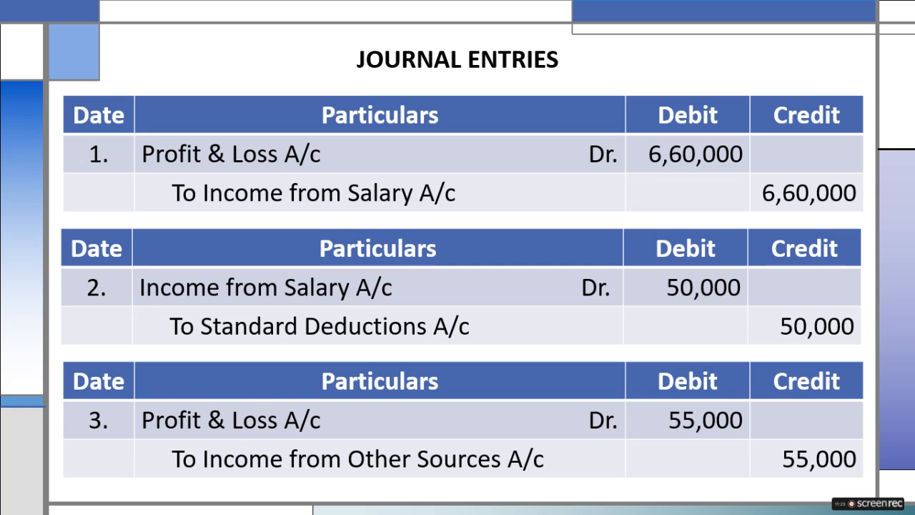
pyautogui.hotkey('alt', 'Tab')
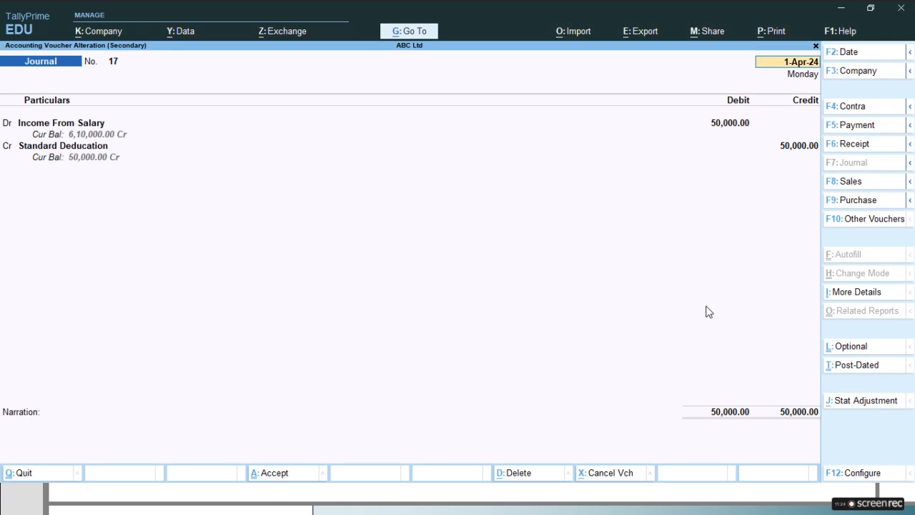
pyautogui.press('Escape')
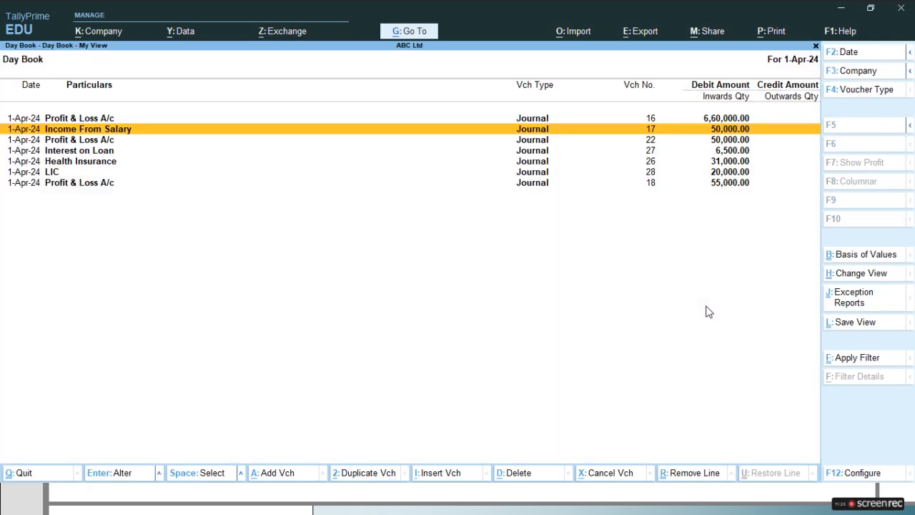
# - Review the 55,000 Profit & Loss A/c journal voucher crediting Income From Other Sources and return to the Day Book
pyautogui.press('Down')
pyautogui.press('Down')
pyautogui.press('Down')
pyautogui.press('Down')
pyautogui.press('Down')
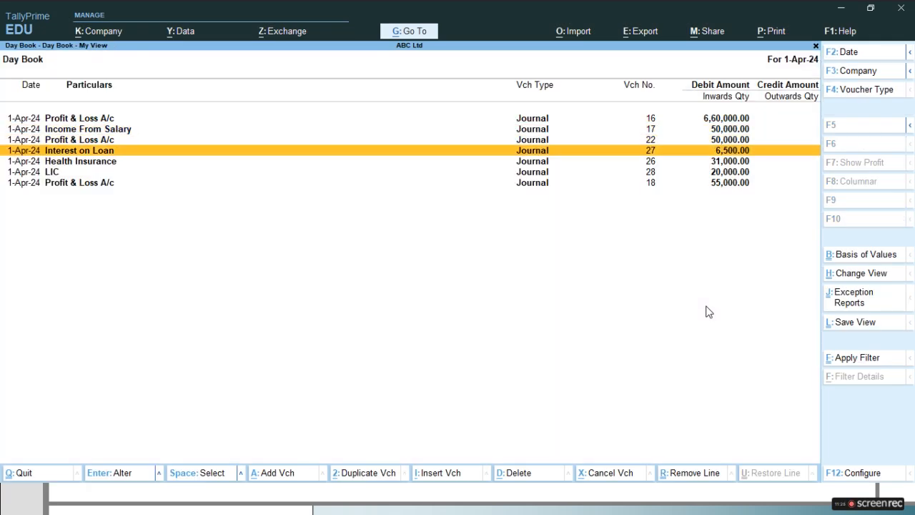
pyautogui.press('Return')
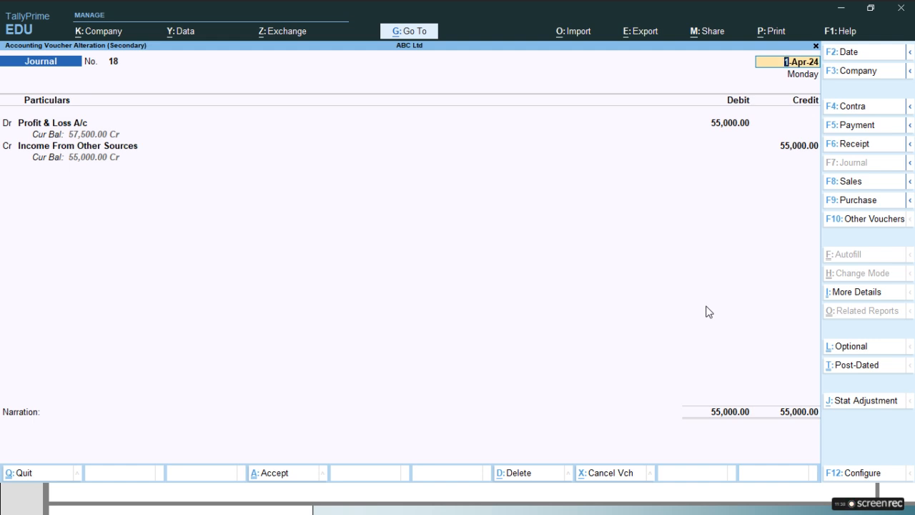
pyautogui.press('BackSpace')
pyautogui.press('Escape')
pyautogui.press('Return')
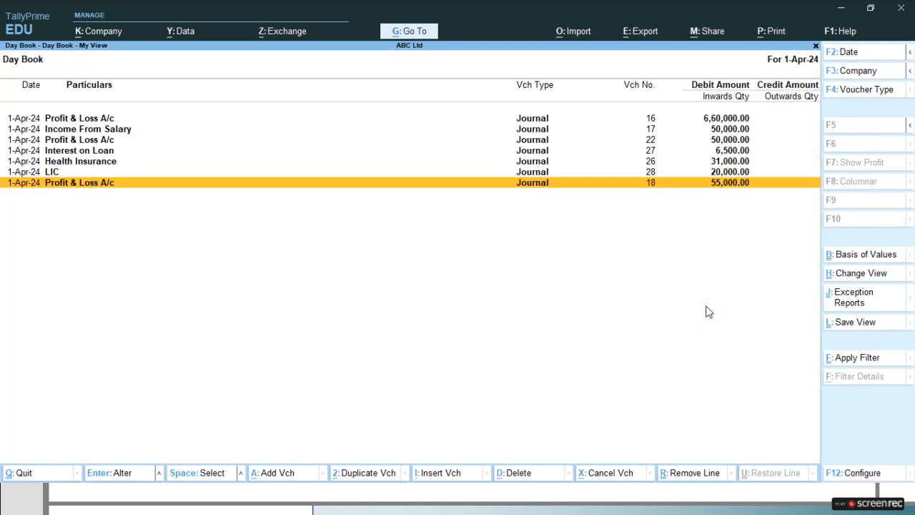
# - Switch to the presentation, advance to the slide with journal entries 4 to 6, and return to TallyPrime
pyautogui.hotkey('alt', 'Tab')
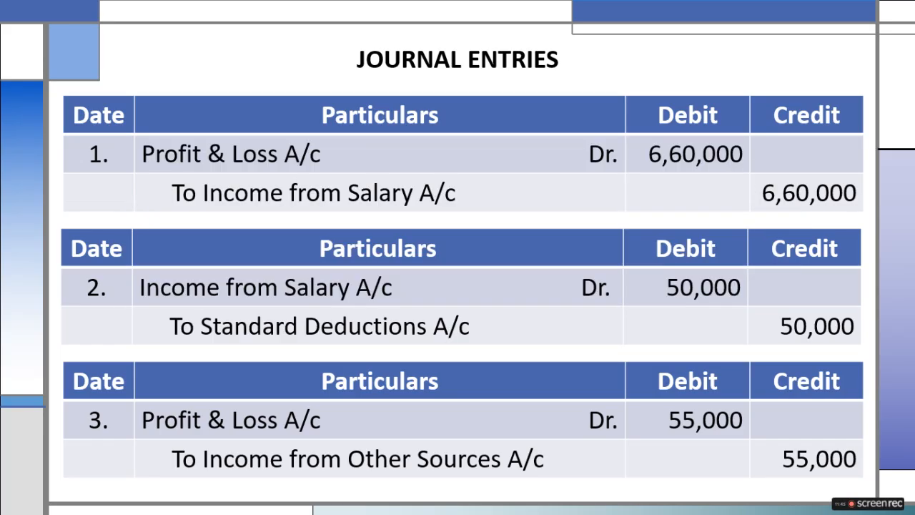
pyautogui.click(870, 248)
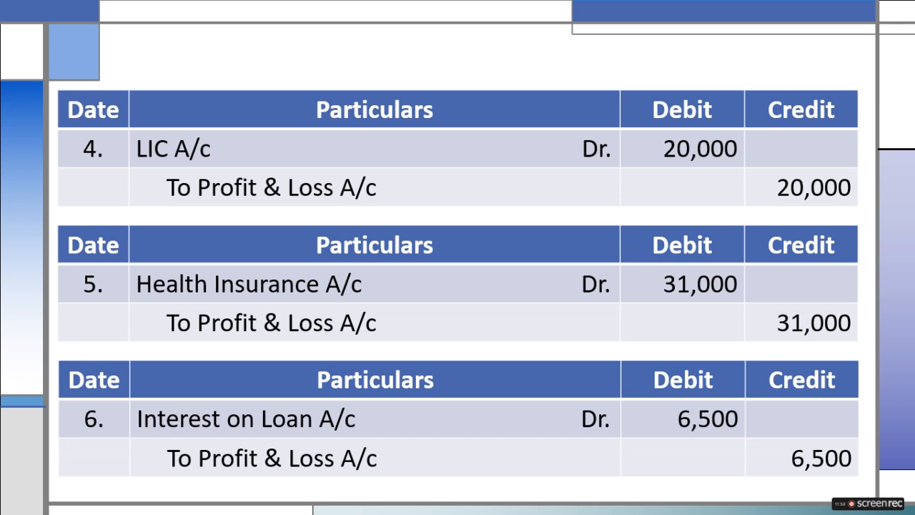
pyautogui.hotkey('alt', 'Tab')
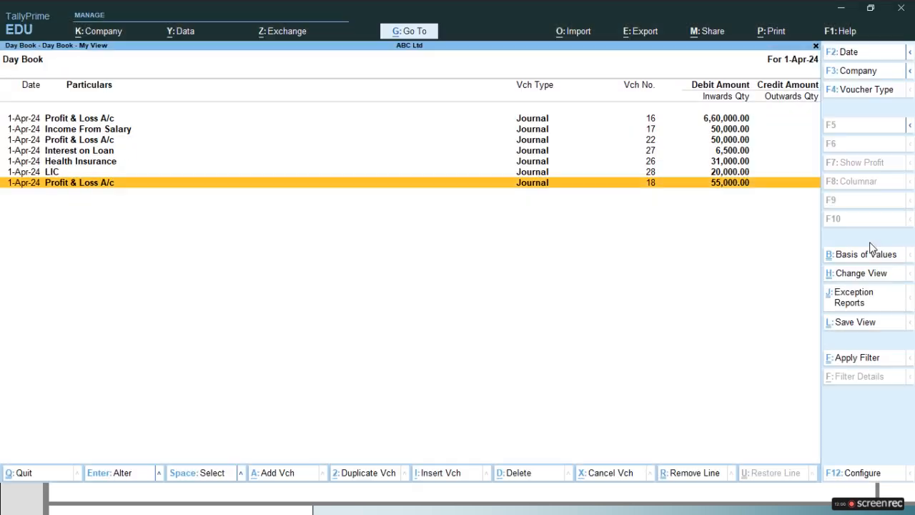
# - Inspect the LIC journal voucher and the group of its LIC ledger, leaving both without changes
pyautogui.press('Up')
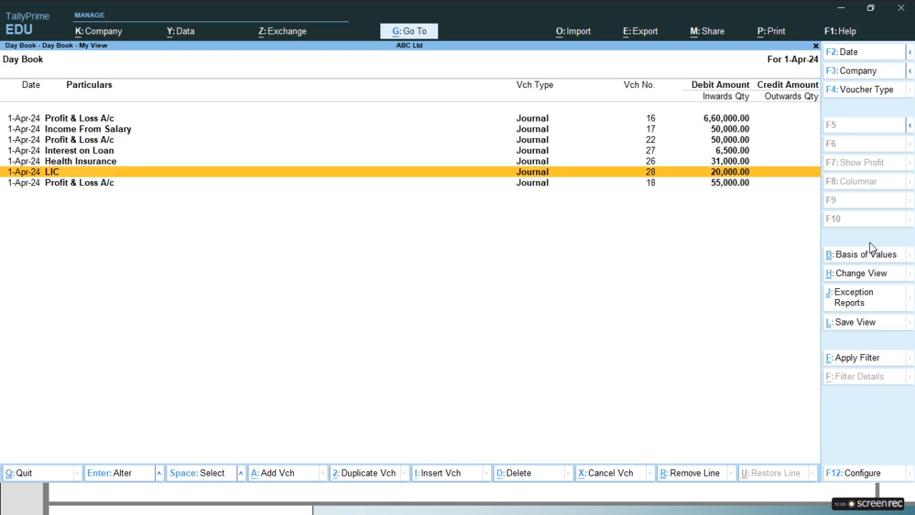
pyautogui.press('Return')
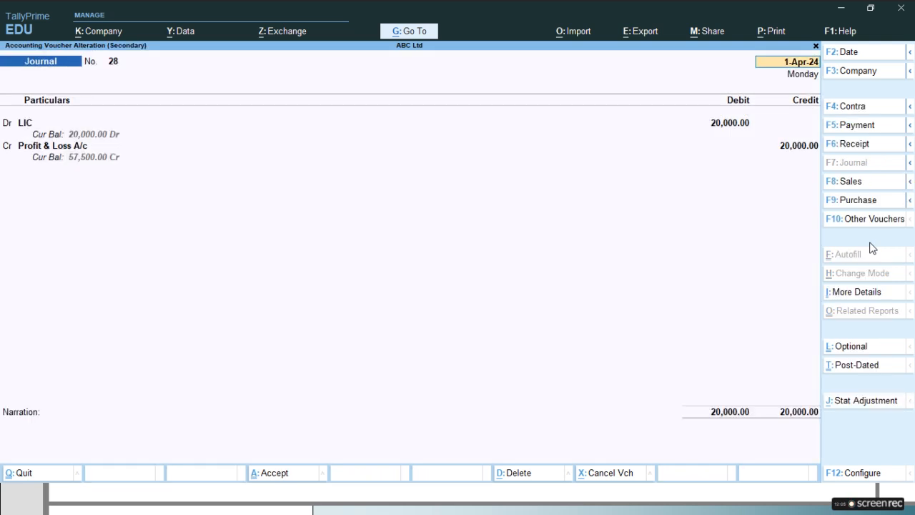
pyautogui.press('Return')
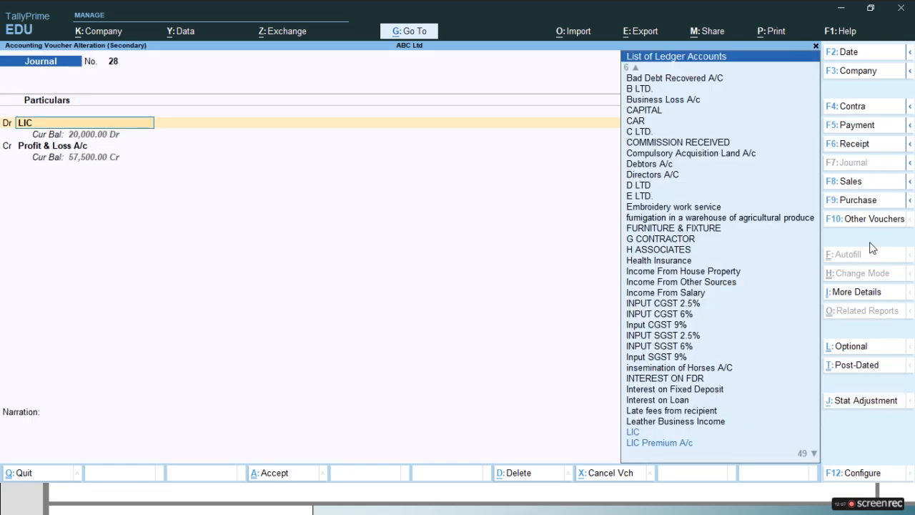
pyautogui.hotkey('ctrl', 'Return')
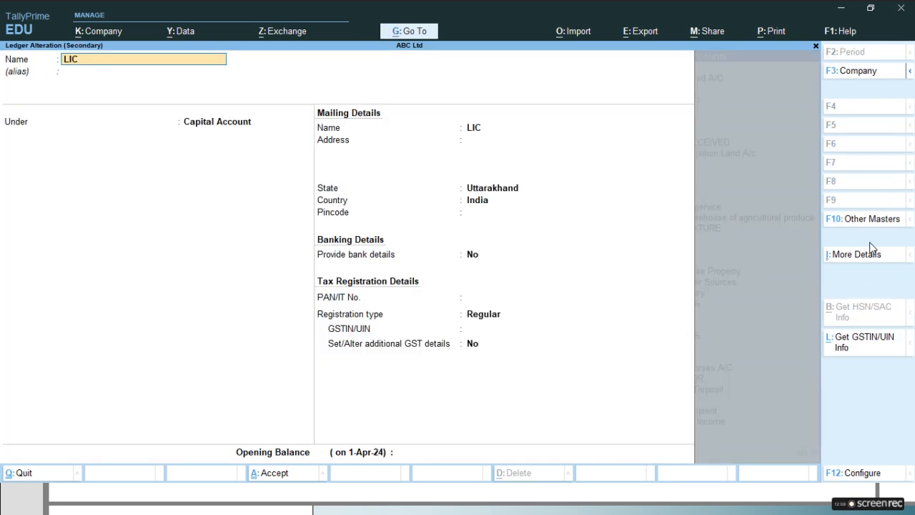
pyautogui.press('Escape')
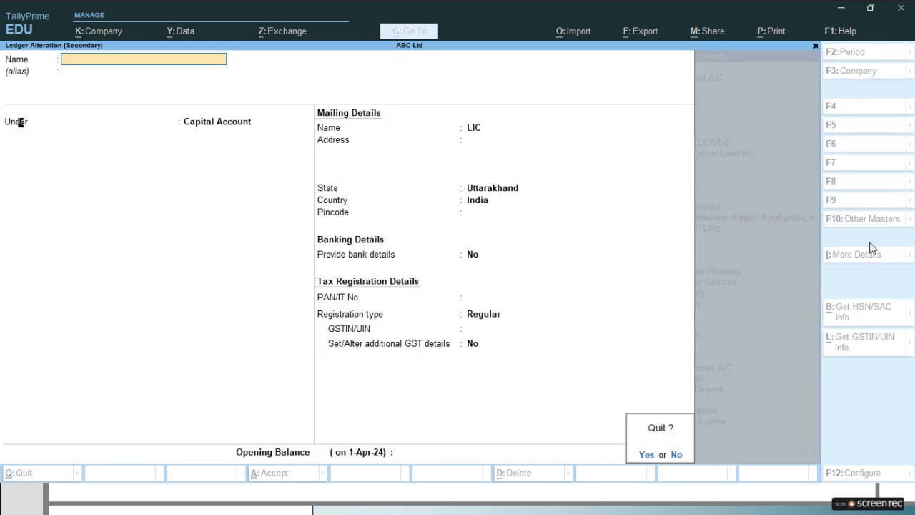
pyautogui.press('y')
pyautogui.press('Return')
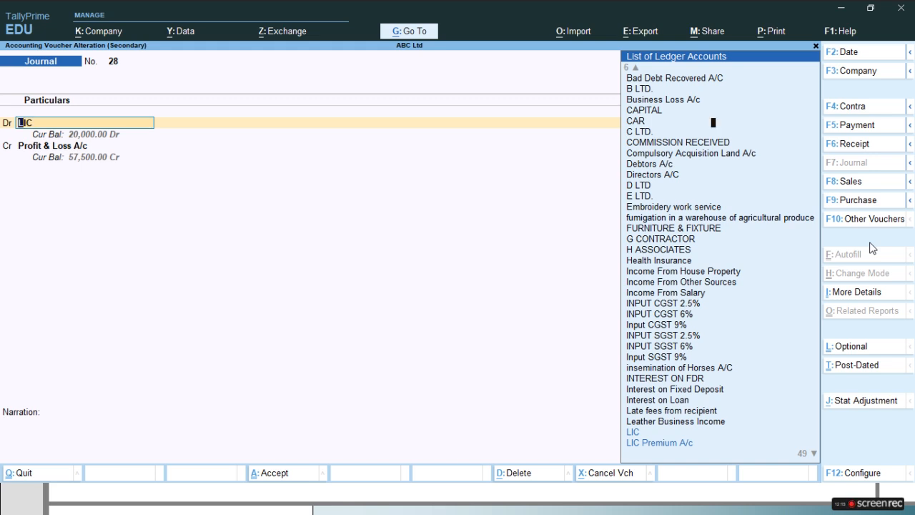
pyautogui.press('Escape')
pyautogui.press('Escape')
pyautogui.press('y')
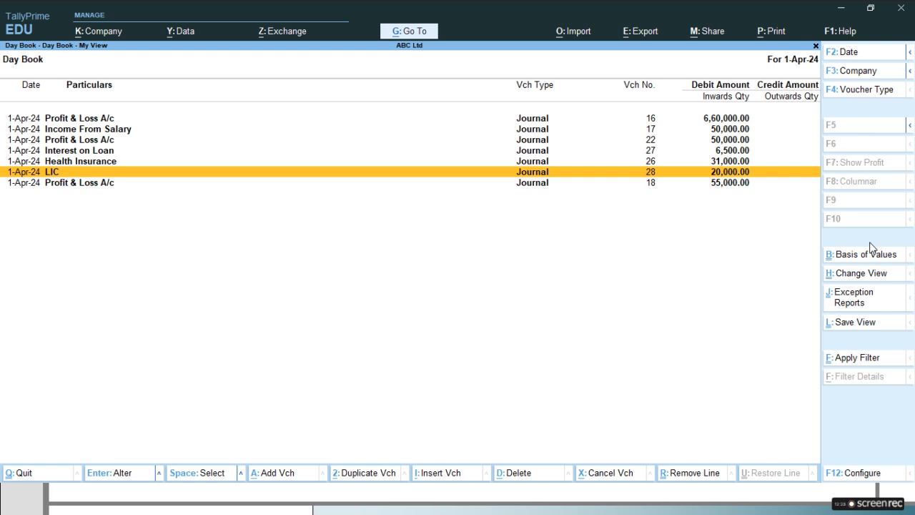
# - Check slide entry 5 against the Health Insurance journal voucher, inspect the Health Insurance ledger's group, and quit without changes
pyautogui.hotkey('alt', 'Tab')
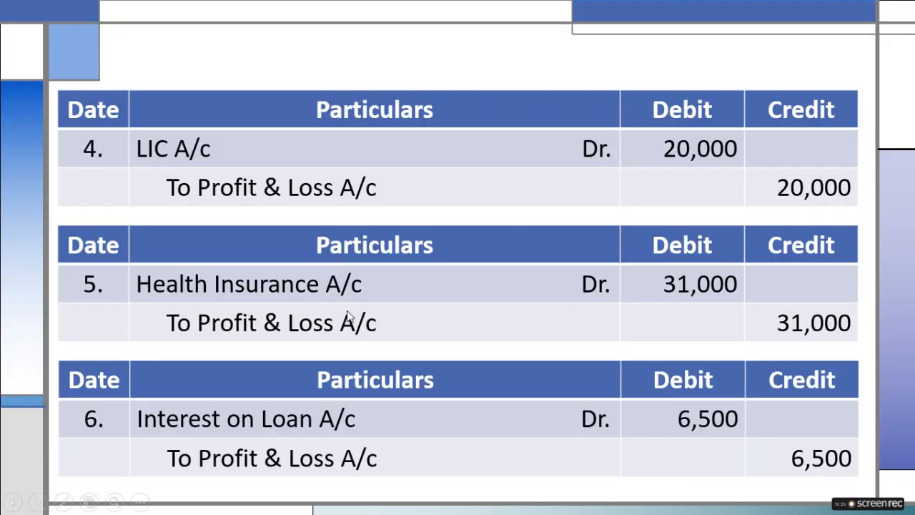
pyautogui.hotkey('alt', 'Tab')
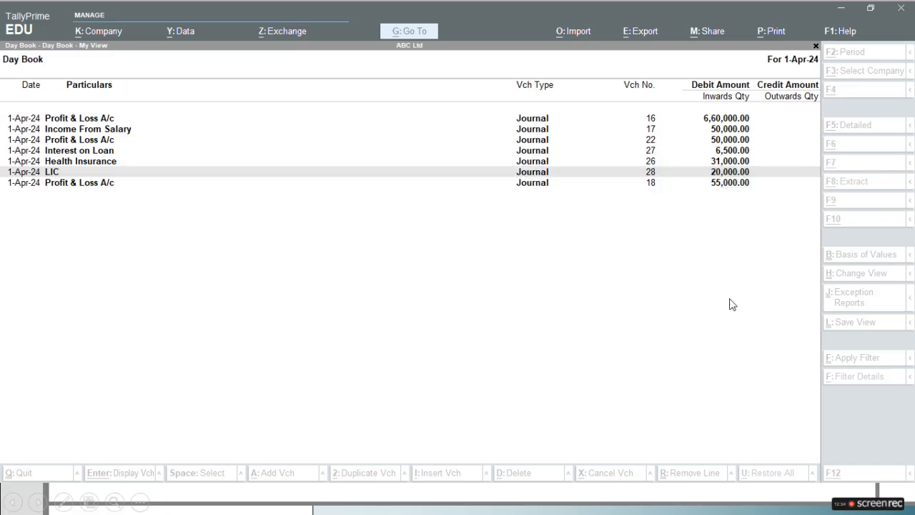
pyautogui.press('Up')
pyautogui.press('Return')
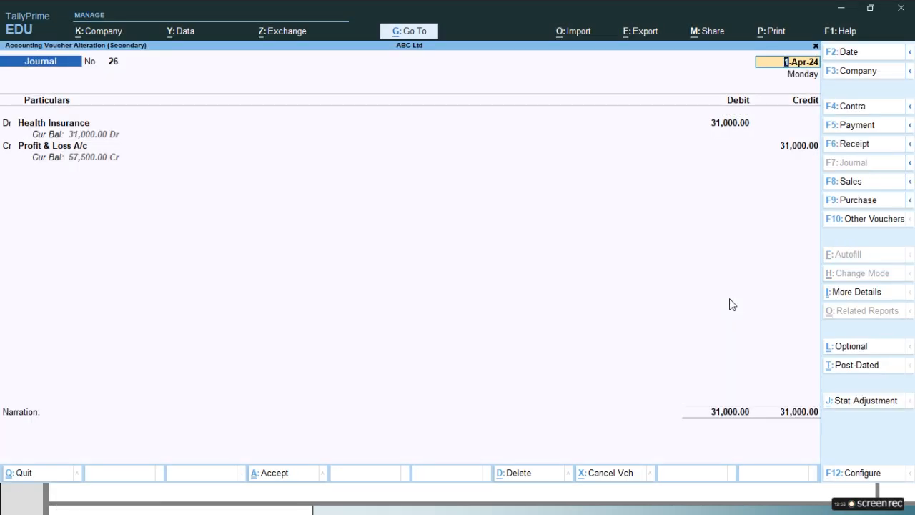
pyautogui.press('Return')
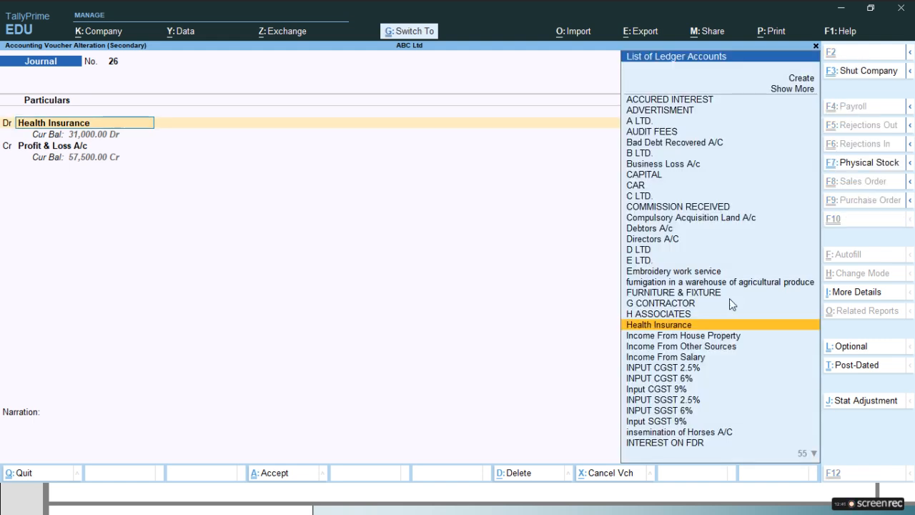
pyautogui.hotkey('ctrl', 'Return')
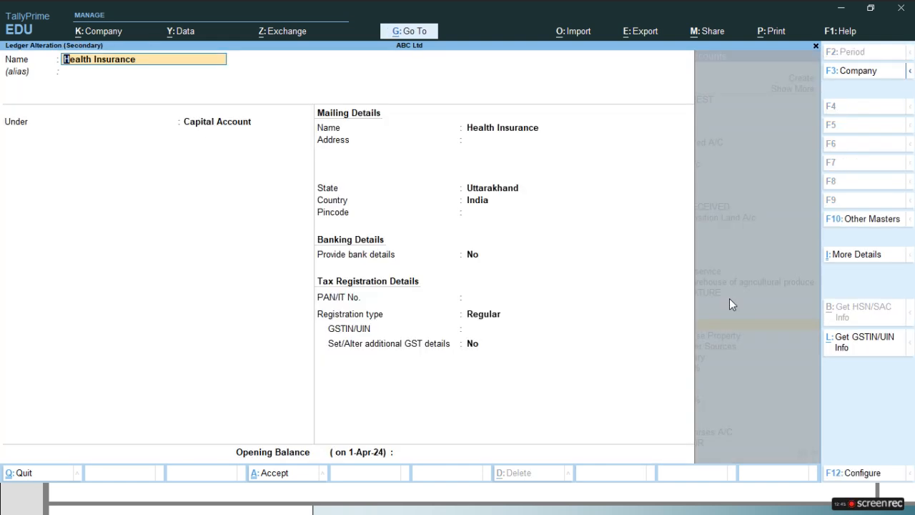
pyautogui.press('Escape')
pyautogui.press('Escape')
pyautogui.press('Escape')
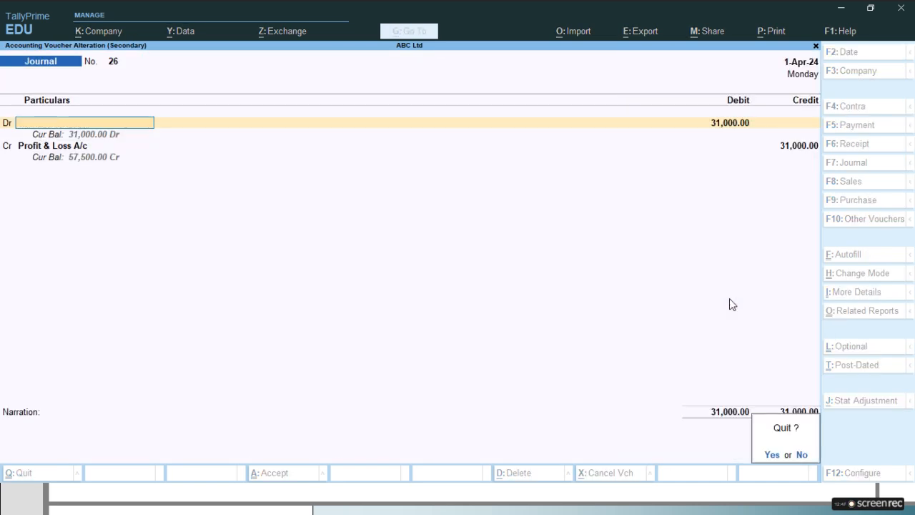
pyautogui.press('y')
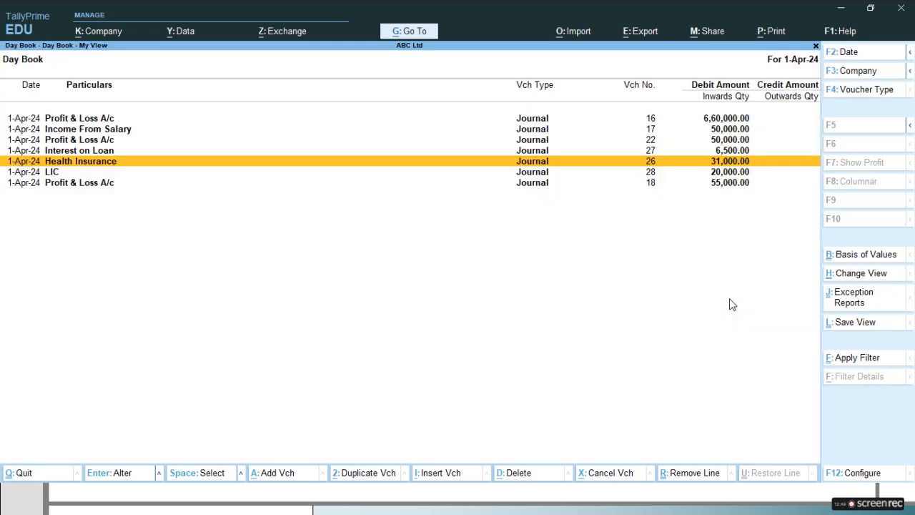
# - Check slide entry 6 against the Interest on Loan journal voucher, inspect the Interest on Loan ledger's group, and quit without changes
pyautogui.hotkey('alt', 'Tab')
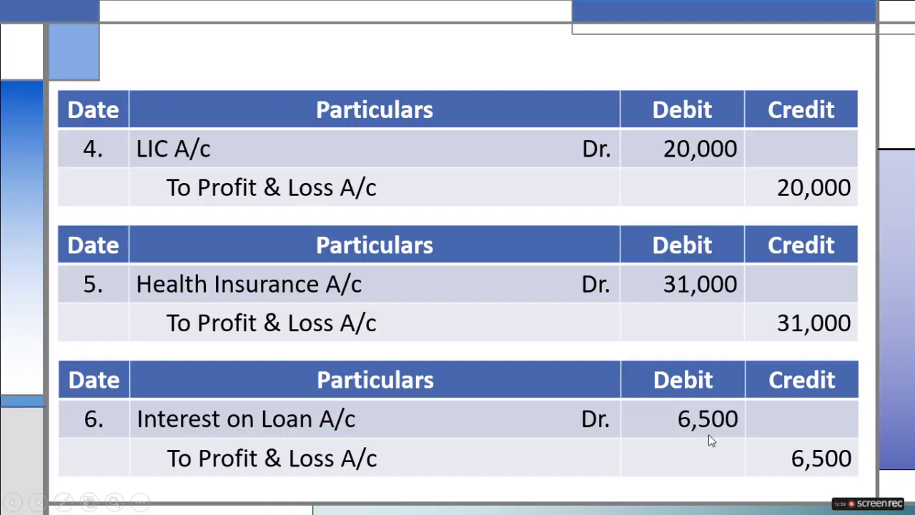
pyautogui.hotkey('alt', 'Tab')
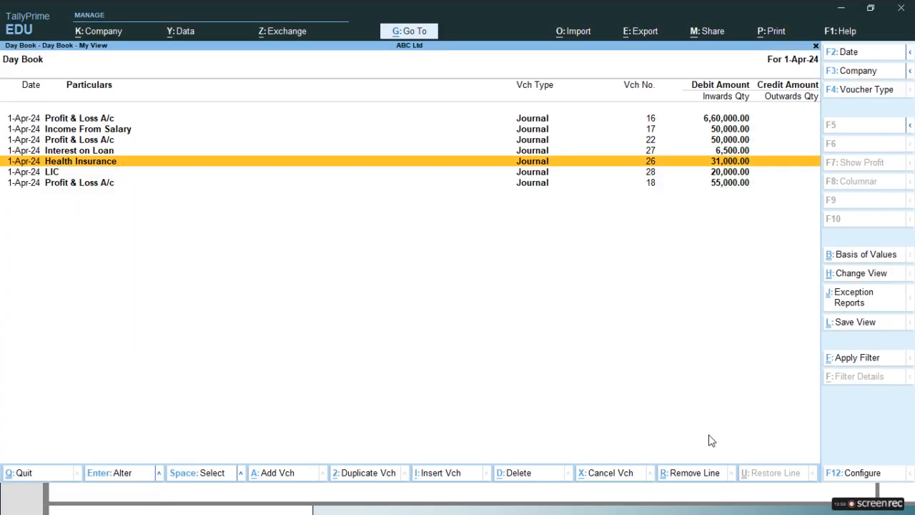
pyautogui.press('Up')
pyautogui.press('Return')
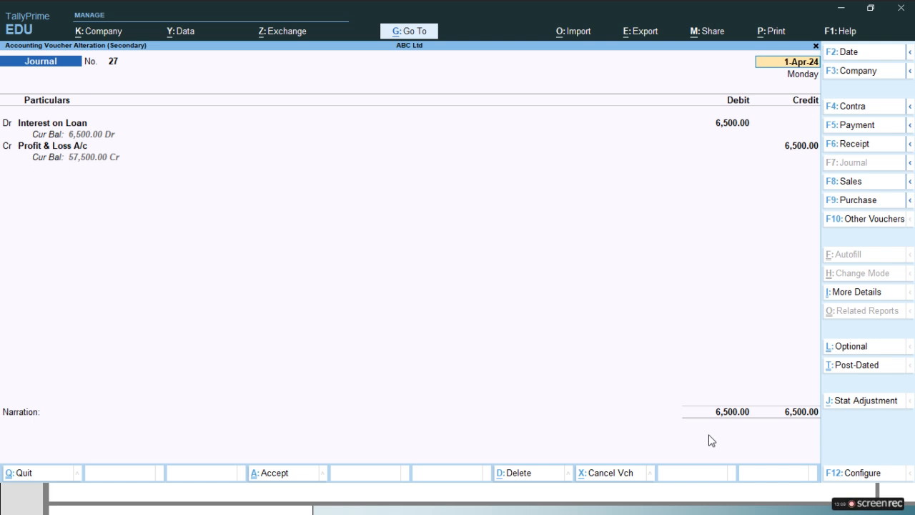
pyautogui.press('Return')
pyautogui.hotkey('ctrl', 'Return')
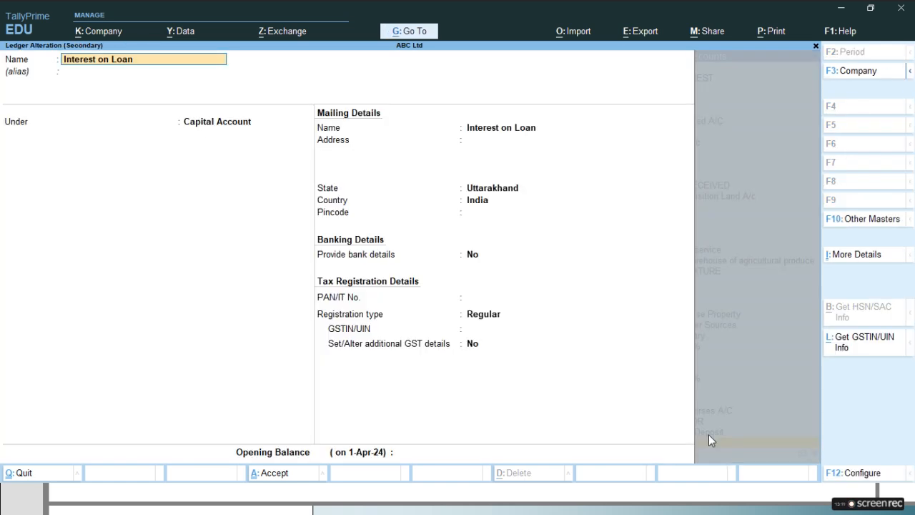
pyautogui.press('BackSpace')
pyautogui.press('Escape')
pyautogui.press('y')
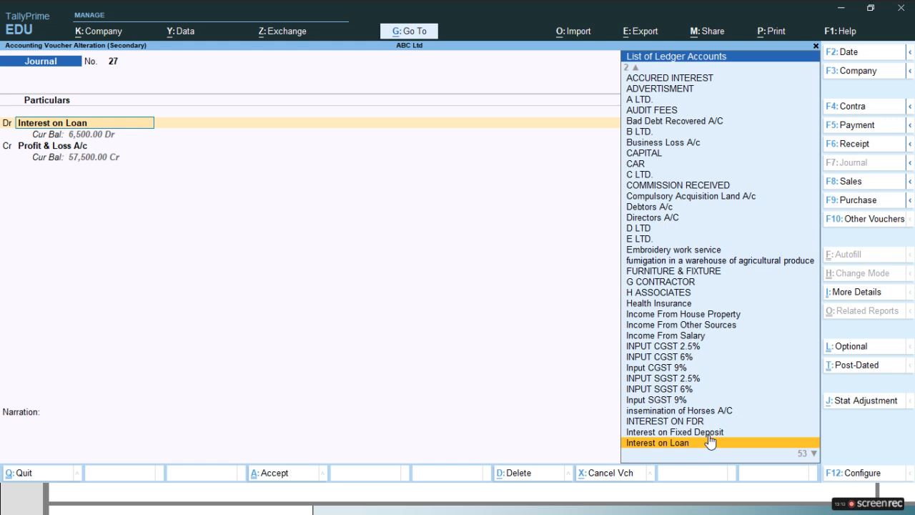
pyautogui.press('Return')
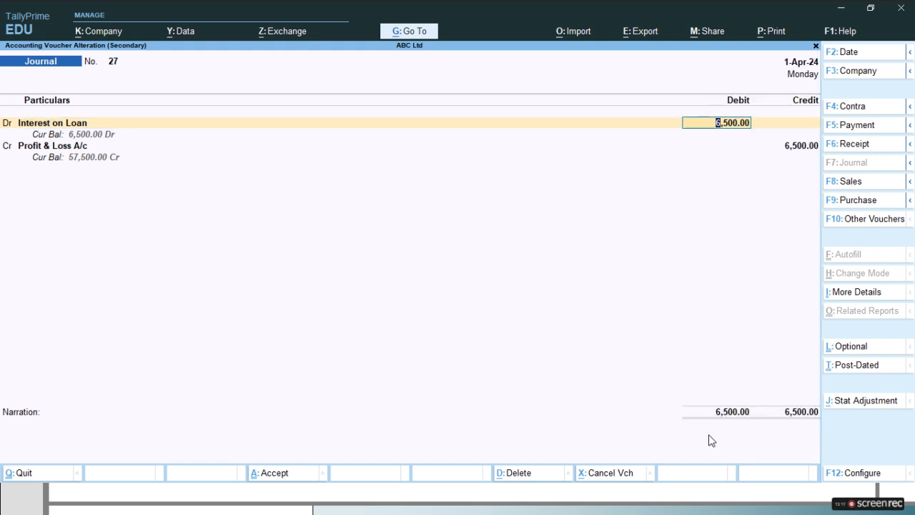
pyautogui.press('Escape')
pyautogui.press('y')
# - Switch to the presentation, advance to the slide with journal entry 7, and return to TallyPrime's Day Book
pyautogui.hotkey('alt', 'Tab')
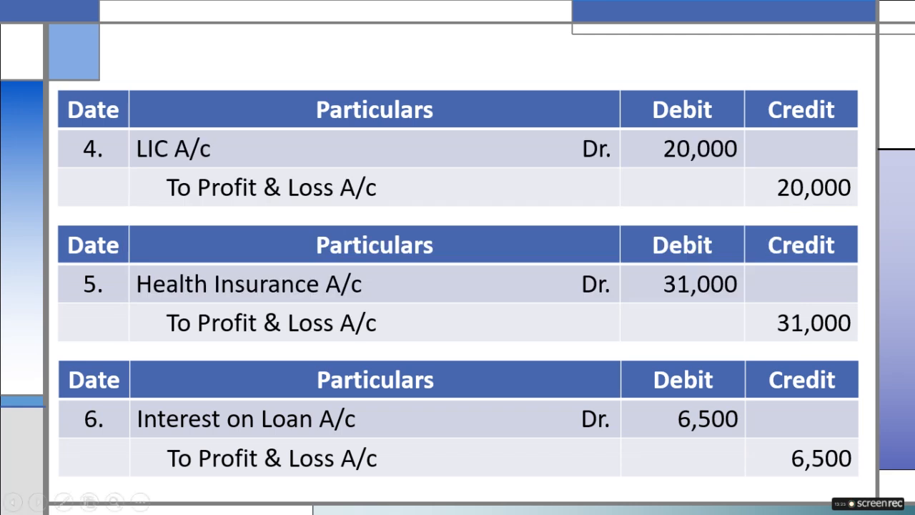
pyautogui.click(860, 261)
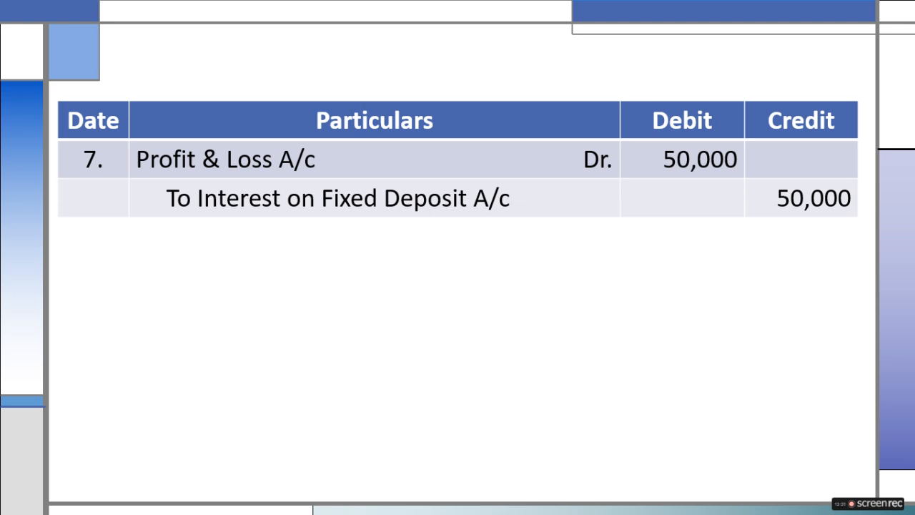
pyautogui.hotkey('alt', 'Tab')
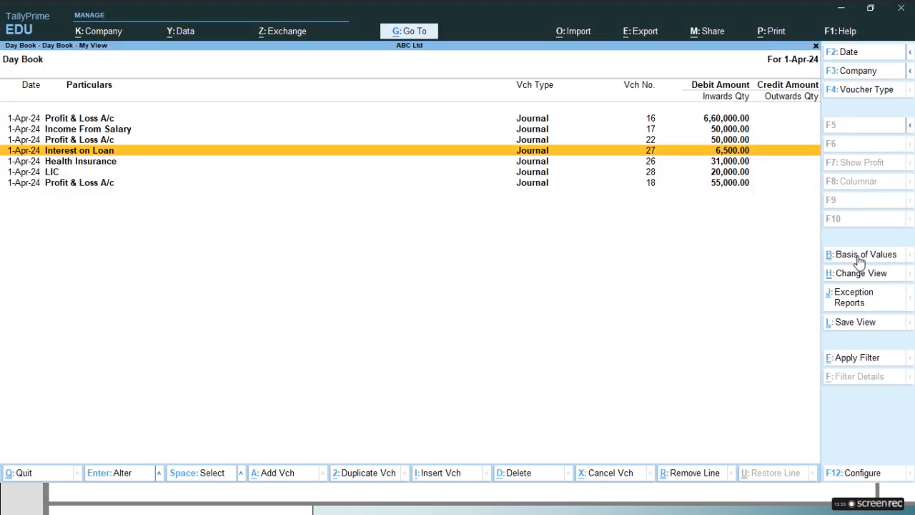
# - Check the Interest on Fixed Deposit journal voucher against slide entry 7, quit without changes, and return to the Gateway of Tally
pyautogui.press('Up')
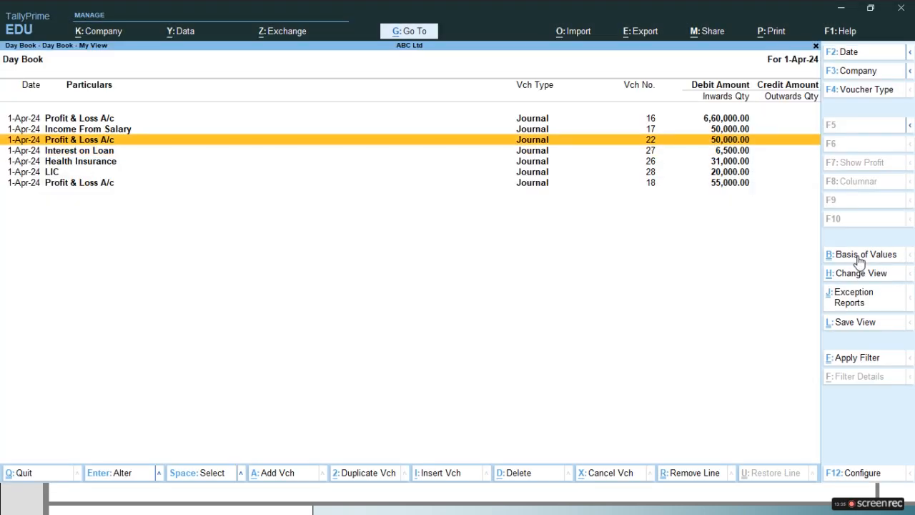
pyautogui.press('Return')
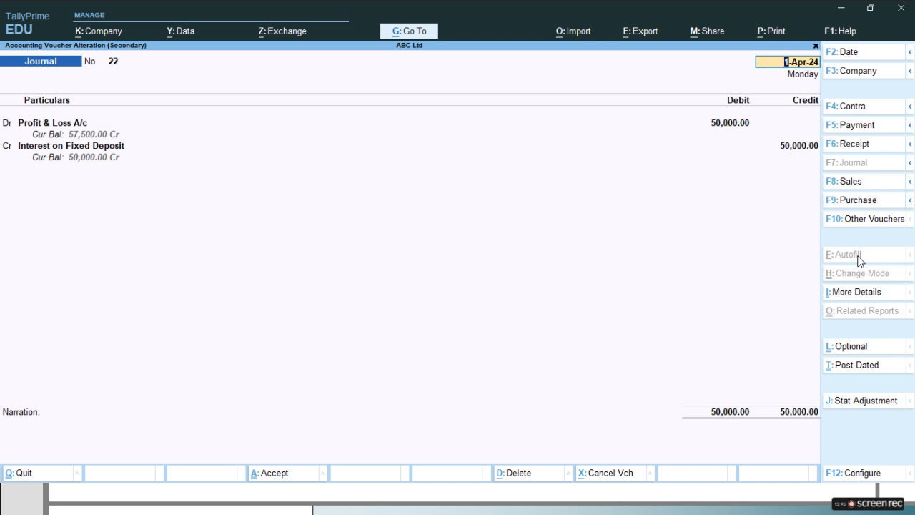
pyautogui.hotkey('alt', 'Tab')
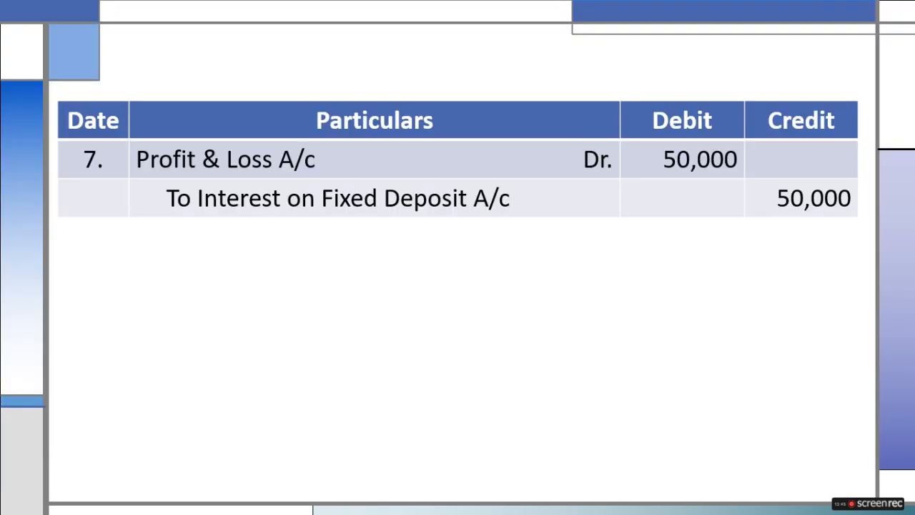
pyautogui.hotkey('alt', 'Tab')
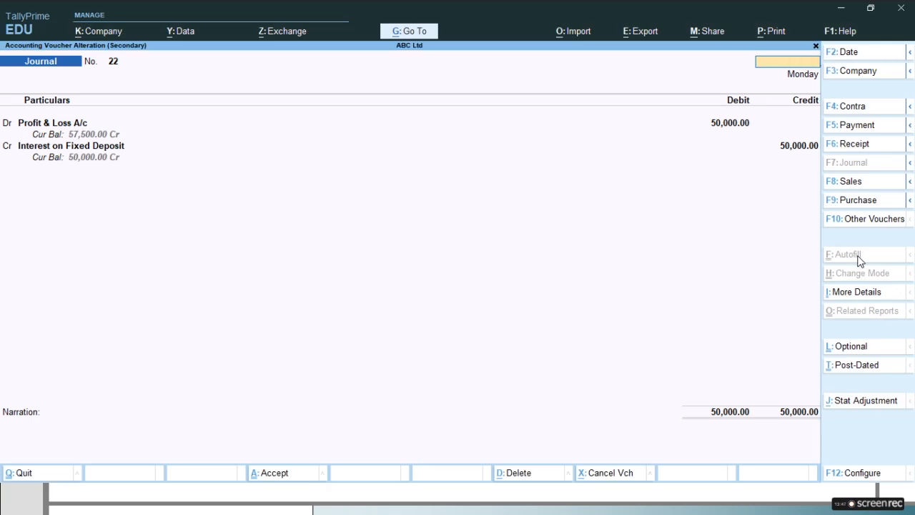
pyautogui.press('Escape')
pyautogui.press('Escape')
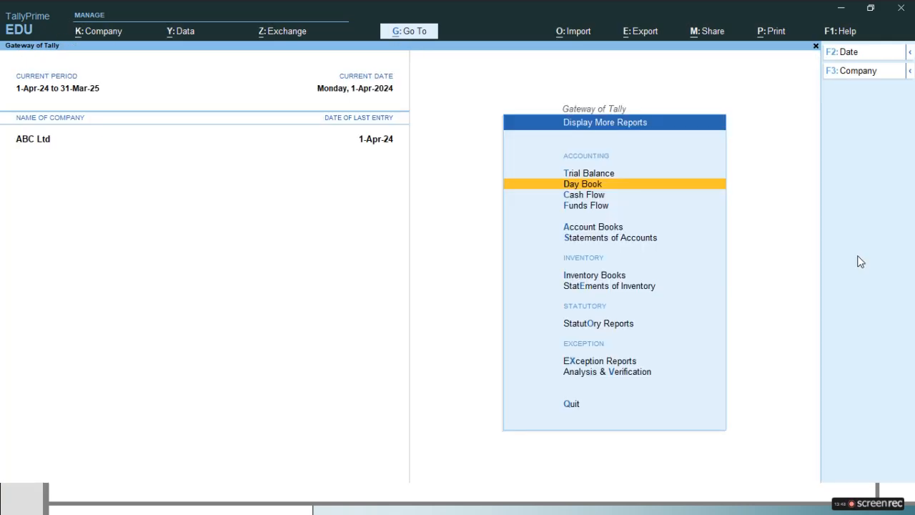
pyautogui.press('Escape')
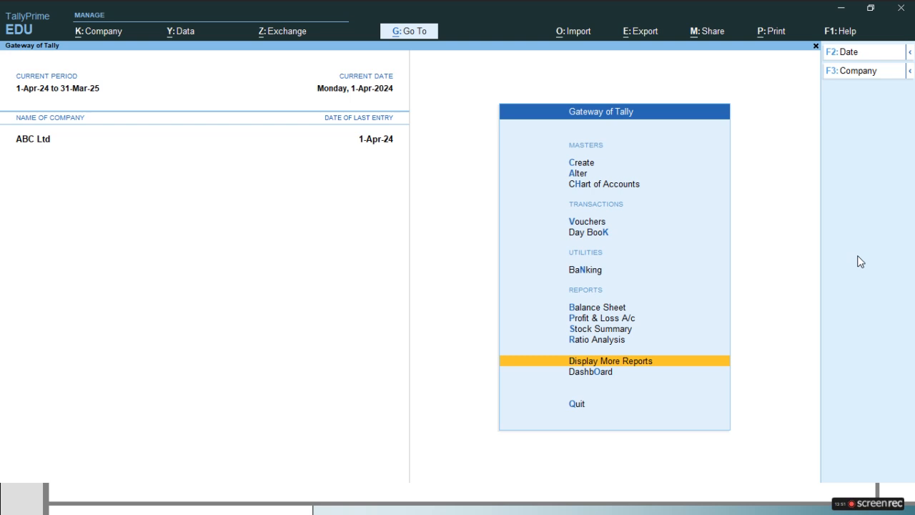
# - Open the Profit & Loss A/c in detailed view and go to its Indirect Incomes group
pyautogui.press('p')
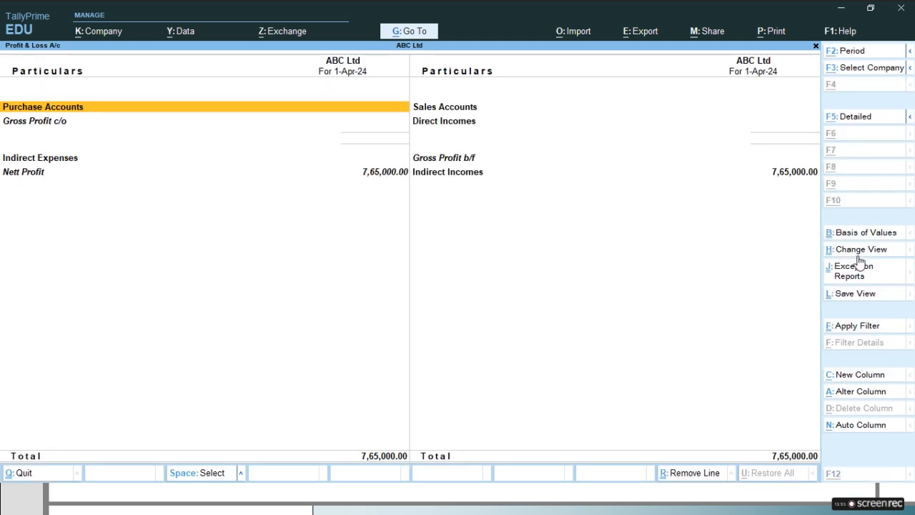
pyautogui.hotkey('alt', 'F5')
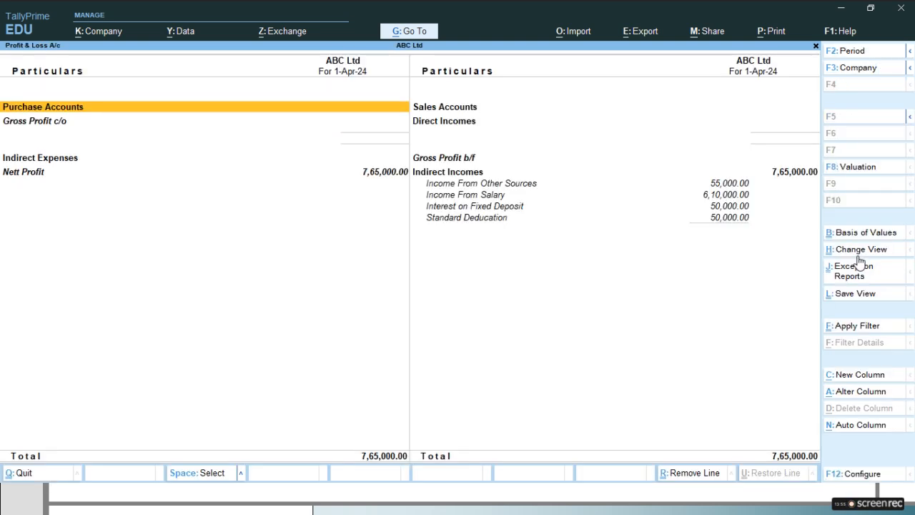
pyautogui.press('Right')
pyautogui.press('Down')
pyautogui.press('Down')
pyautogui.press('Down')
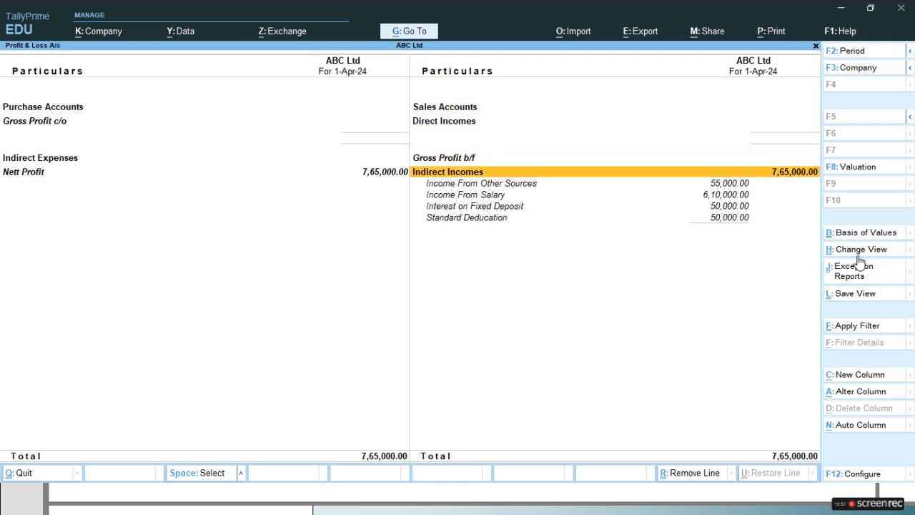
# - Inspect the Income From Salary ledger's monthly summary and its April vouchers, returning to the monthly summary
pyautogui.press('Down')
pyautogui.press('Down')
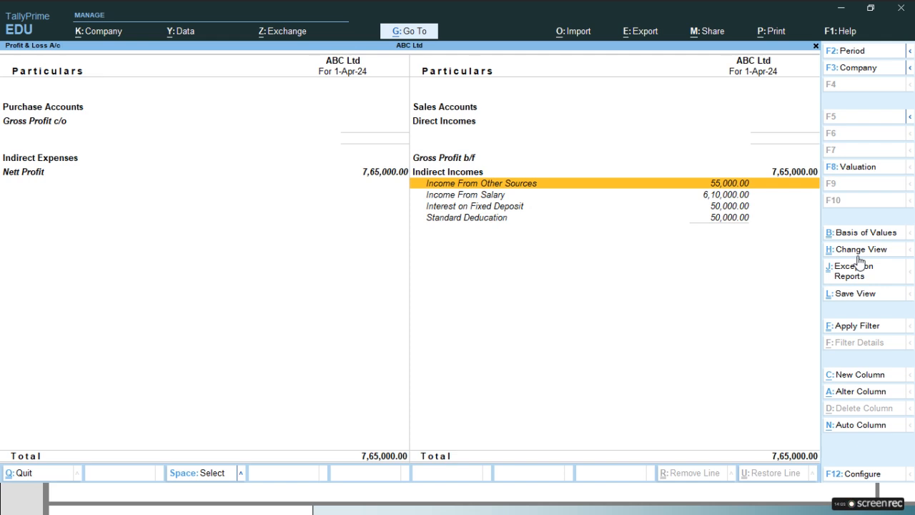
pyautogui.press('Down')
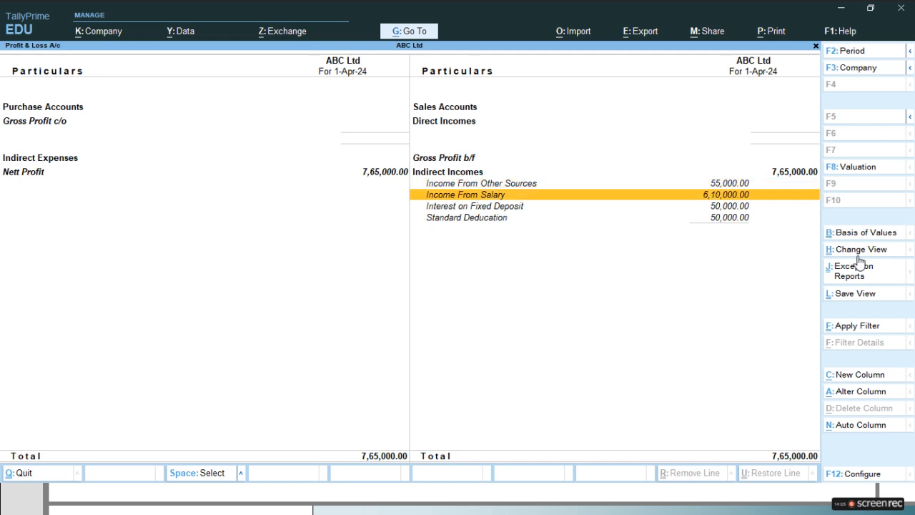
pyautogui.press('Return')
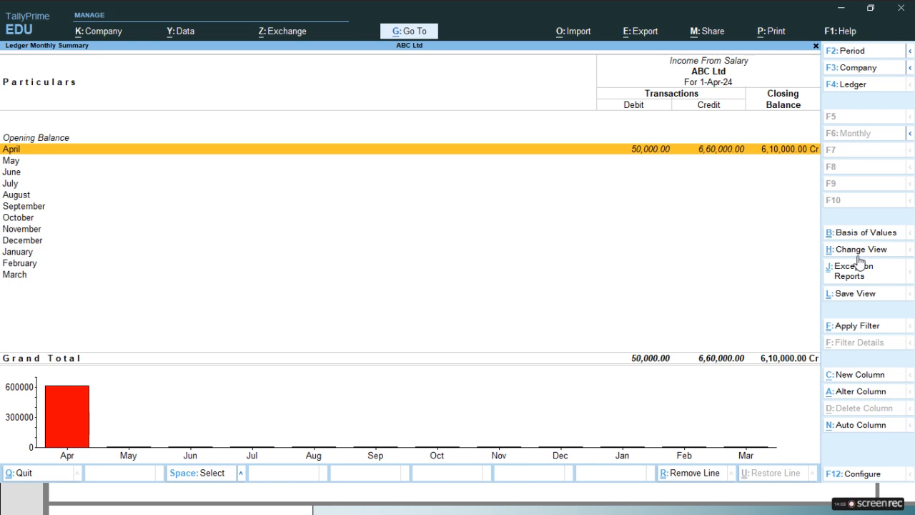
pyautogui.press('Return')
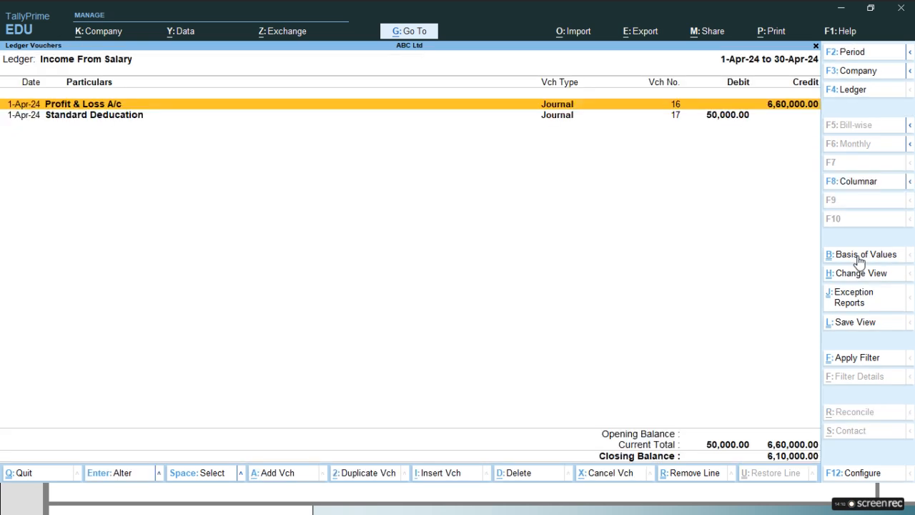
pyautogui.press('Escape')
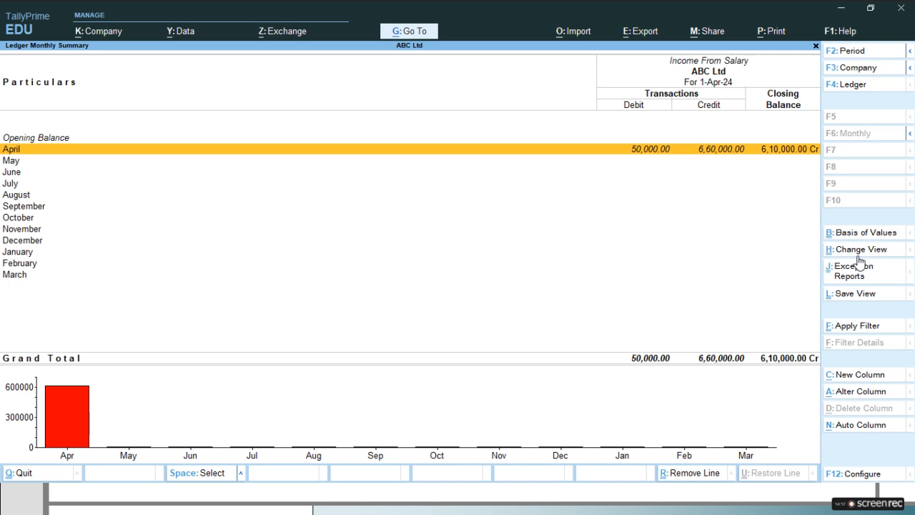
# - Switch to the presentation and go back to the Computation of Total Income slide for assessment year 2024-25
pyautogui.hotkey('alt', 'Tab')
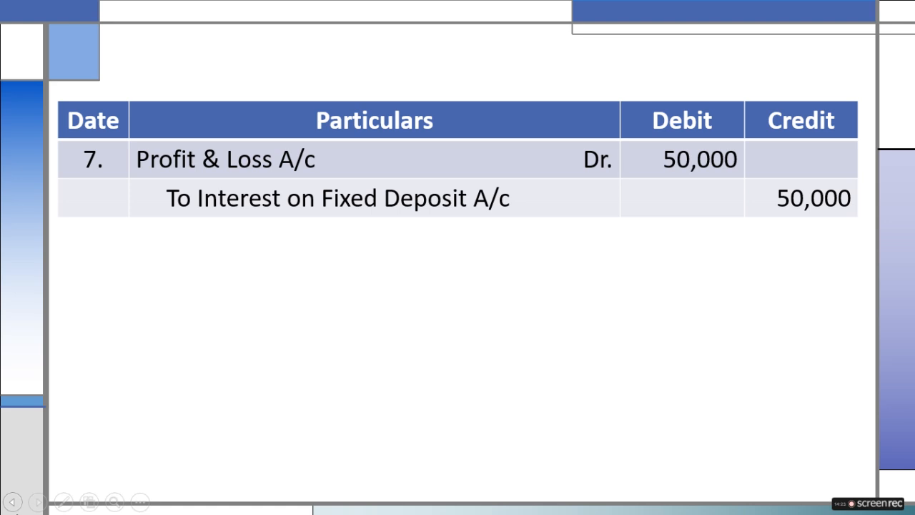
pyautogui.click(13, 505)
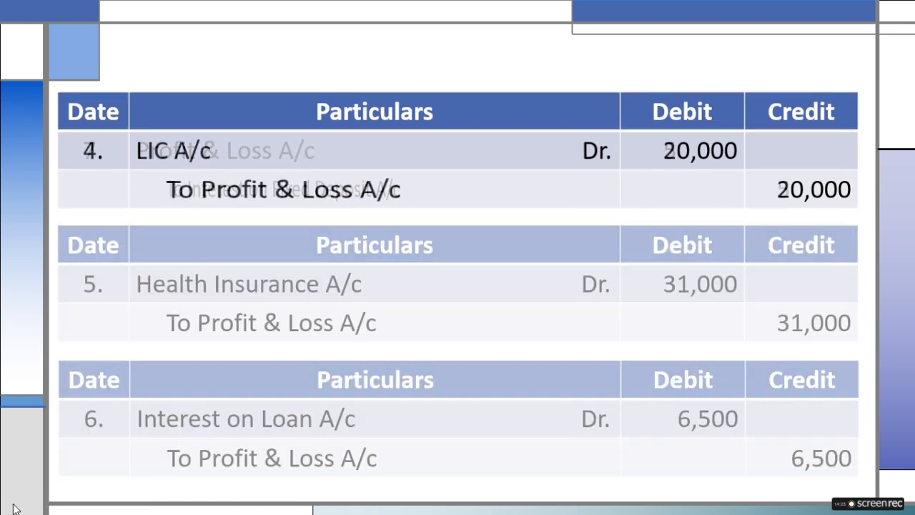
pyautogui.click(13, 504)
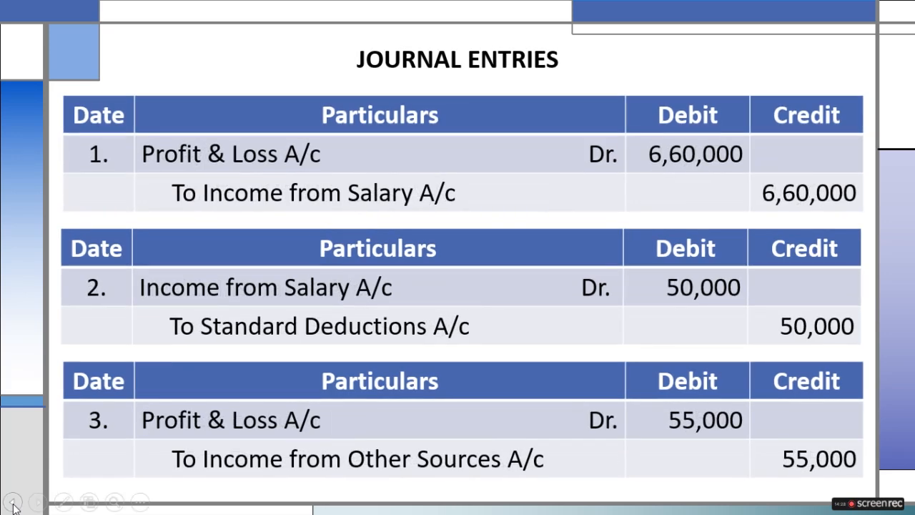
pyautogui.click(13, 504)
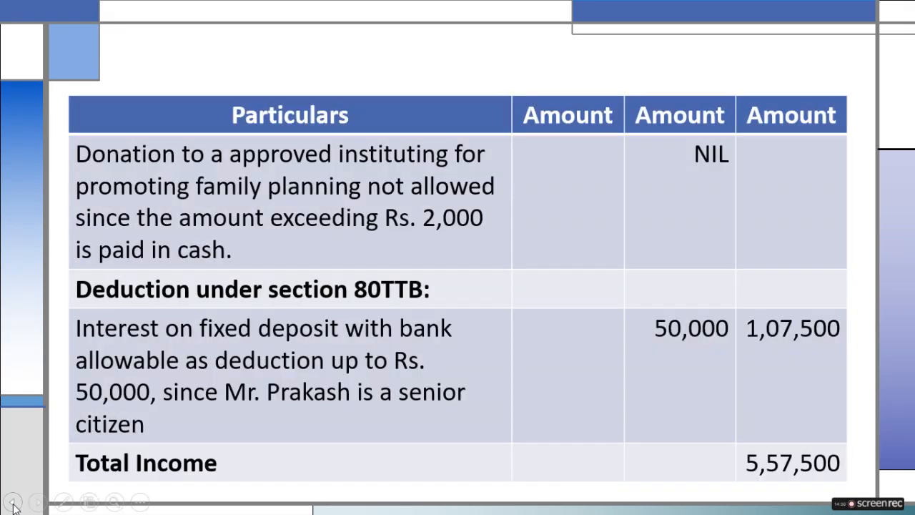
pyautogui.click(13, 505)
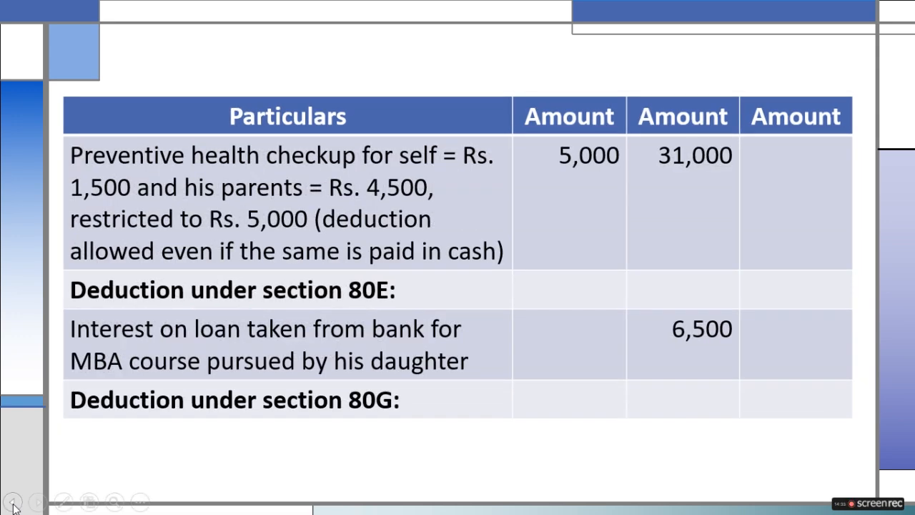
pyautogui.click(12, 504)
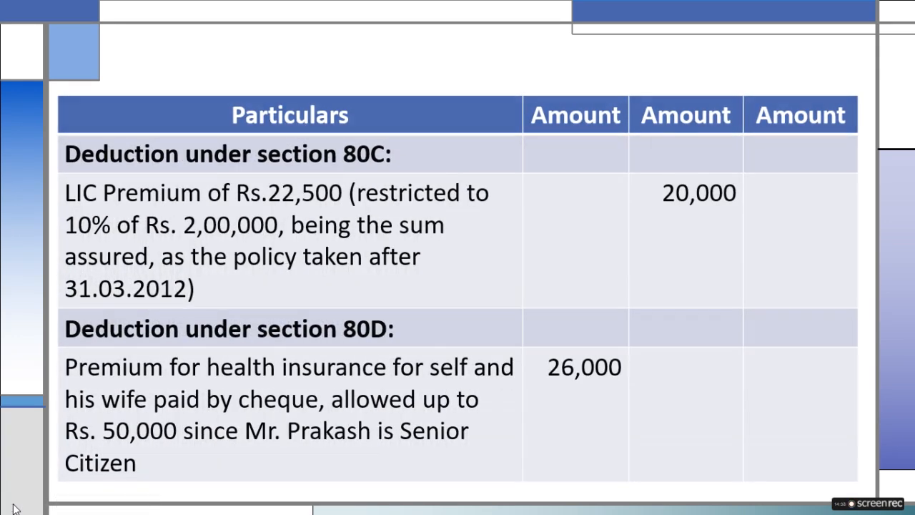
pyautogui.click(13, 504)
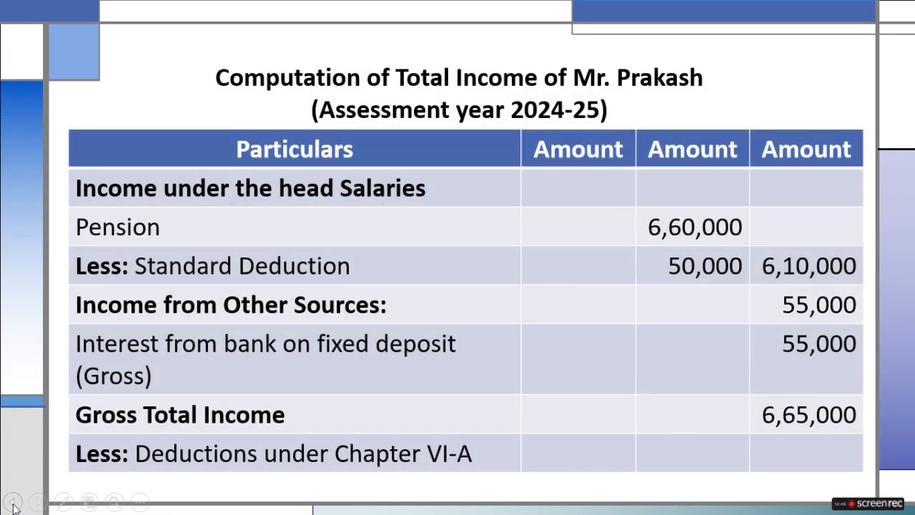
# - Compare TallyPrime's Income From Salary monthly summary with the computation slide's salary figures, and return to the Profit & Loss A/c
pyautogui.hotkey('alt', 'Tab')
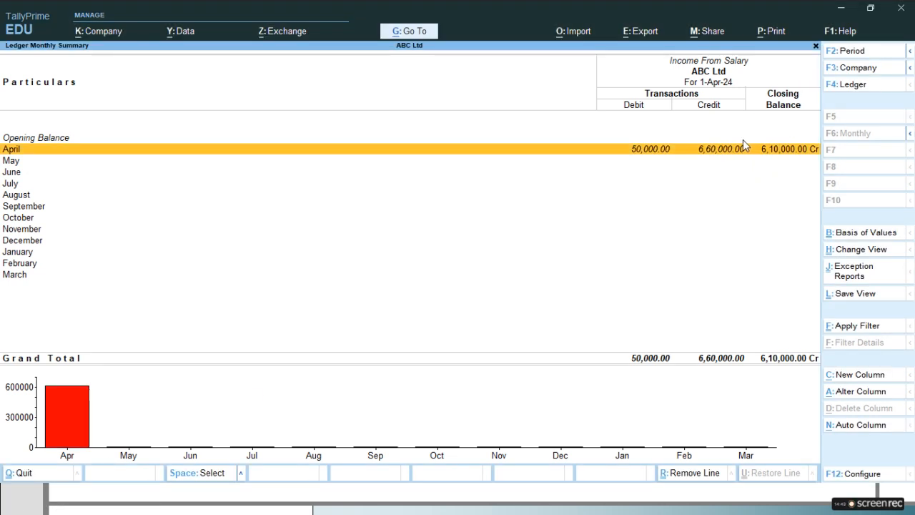
pyautogui.hotkey('alt', 'Tab')
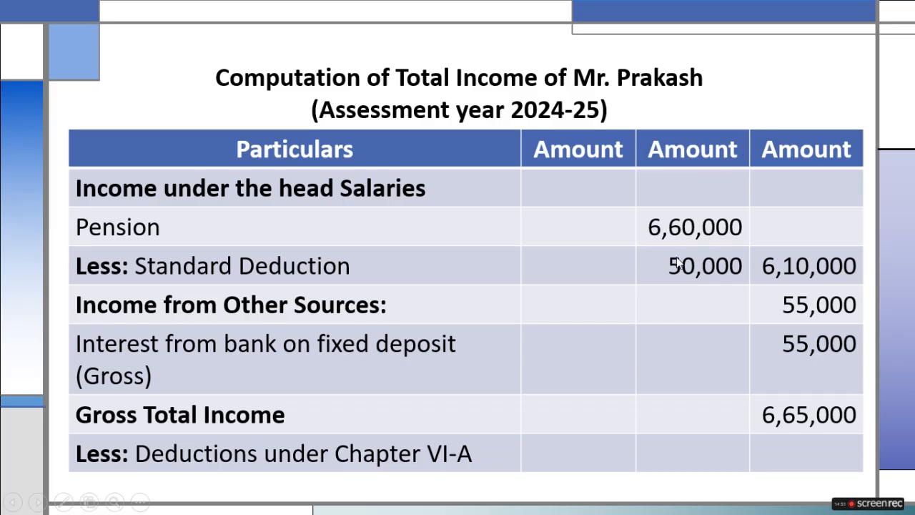
pyautogui.hotkey('alt', 'Tab')
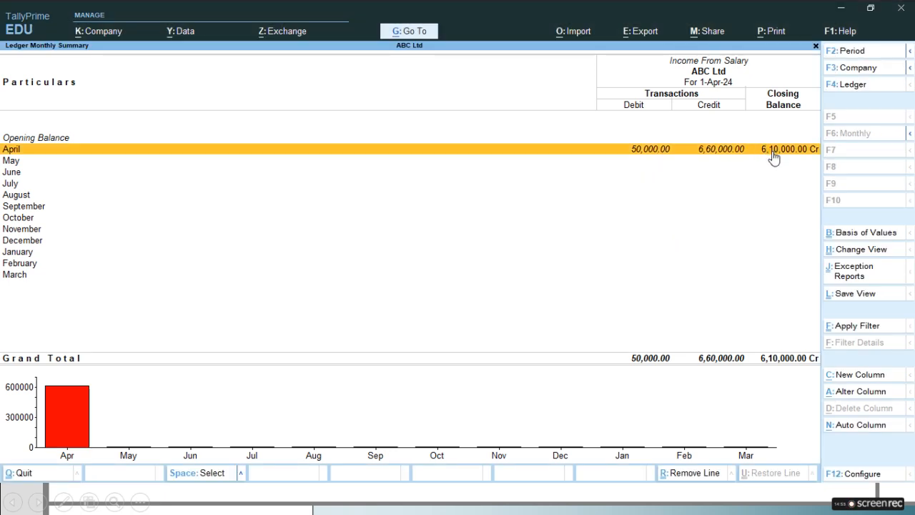
pyautogui.press('Escape')
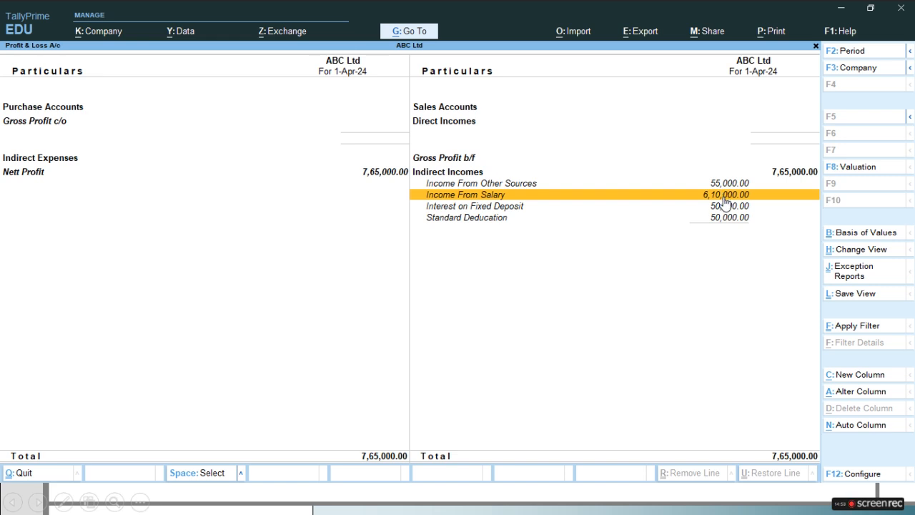
# - Check the slide's Income from Other Sources figure against the matching ledger's monthly summary in TallyPrime, and return to the Profit & Loss A/c
pyautogui.hotkey('alt', 'Tab')
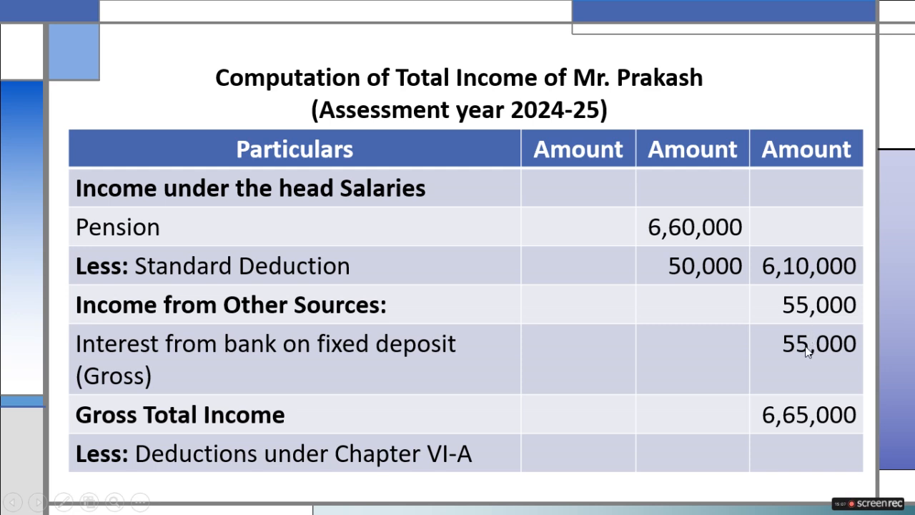
pyautogui.hotkey('alt', 'Tab')
pyautogui.press('Up')
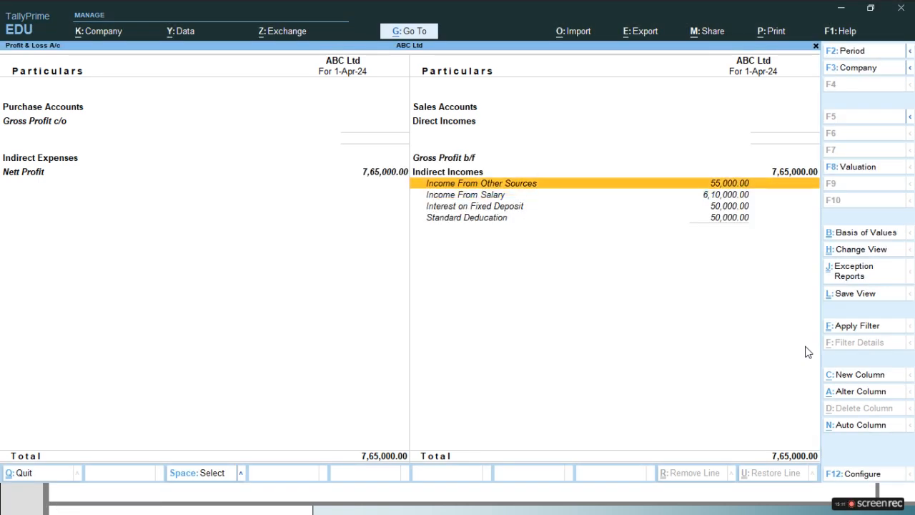
pyautogui.press('Return')
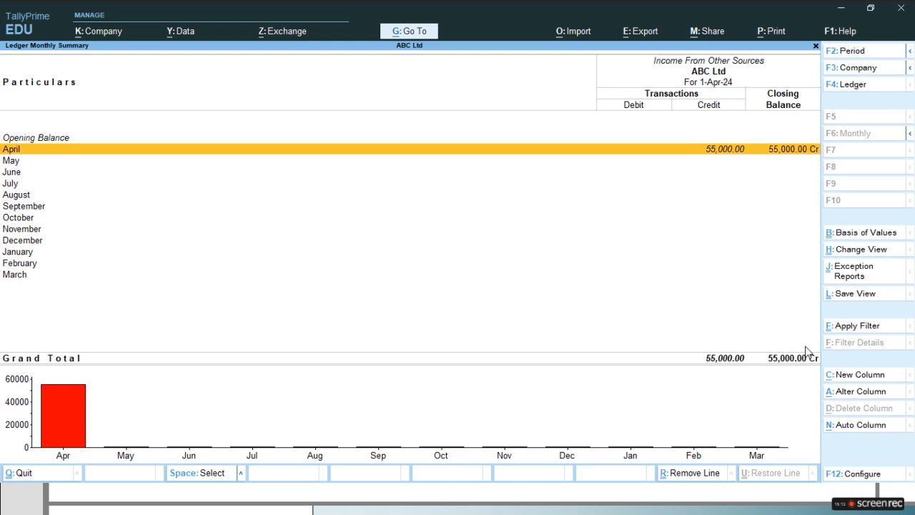
pyautogui.press('Escape')
# - Switch to the presentation, advance to the slide on section 80C and 80D deductions, and return to TallyPrime
pyautogui.hotkey('alt', 'Tab')
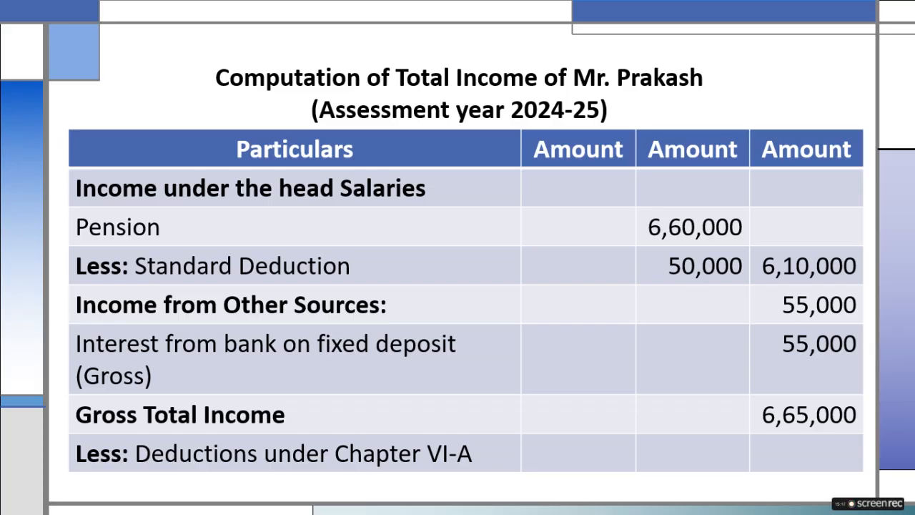
pyautogui.click(860, 238)
pyautogui.click(860, 238)
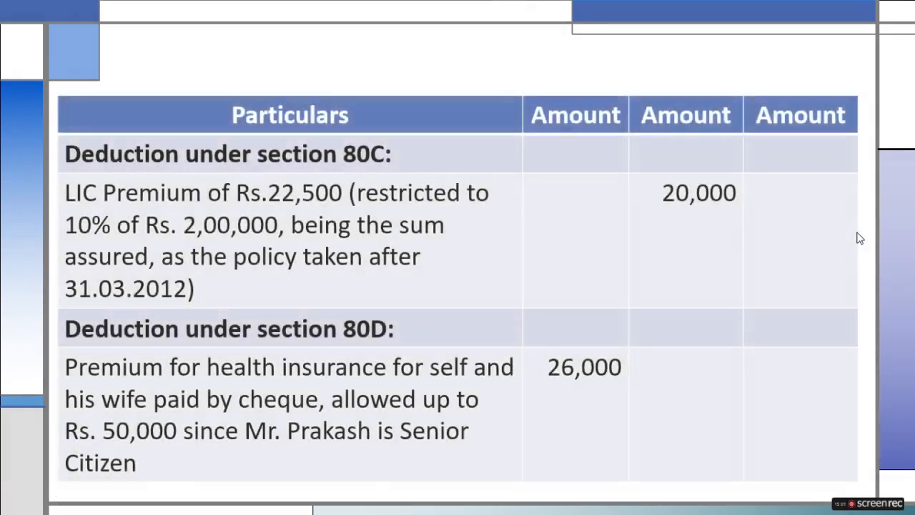
pyautogui.hotkey('alt', 'Tab')
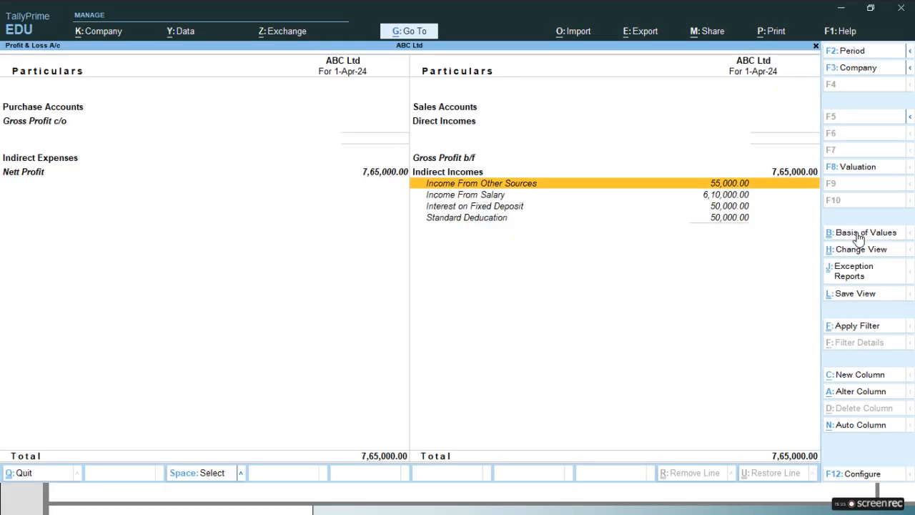
# - Leave the Profit & Loss A/c and open the Balance Sheet in detailed view
pyautogui.press('Down')
pyautogui.press('Down')
pyautogui.press('Down')
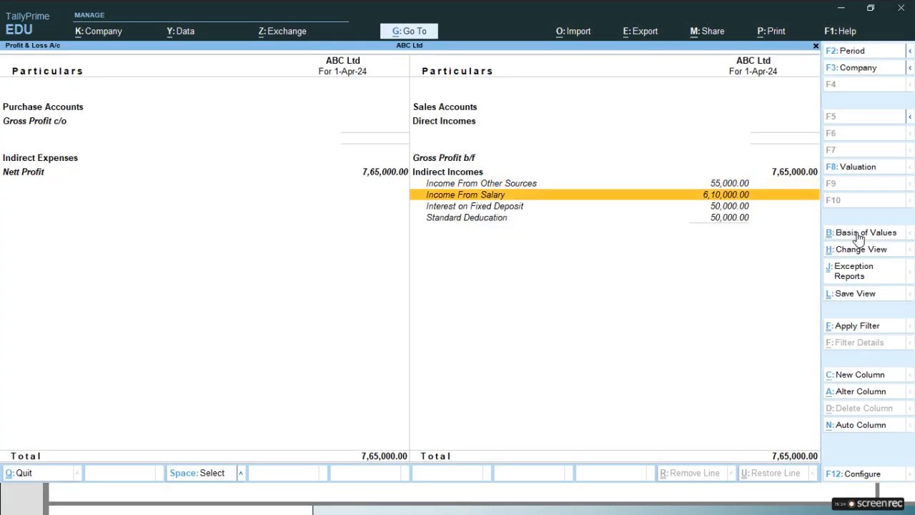
pyautogui.press('Escape')
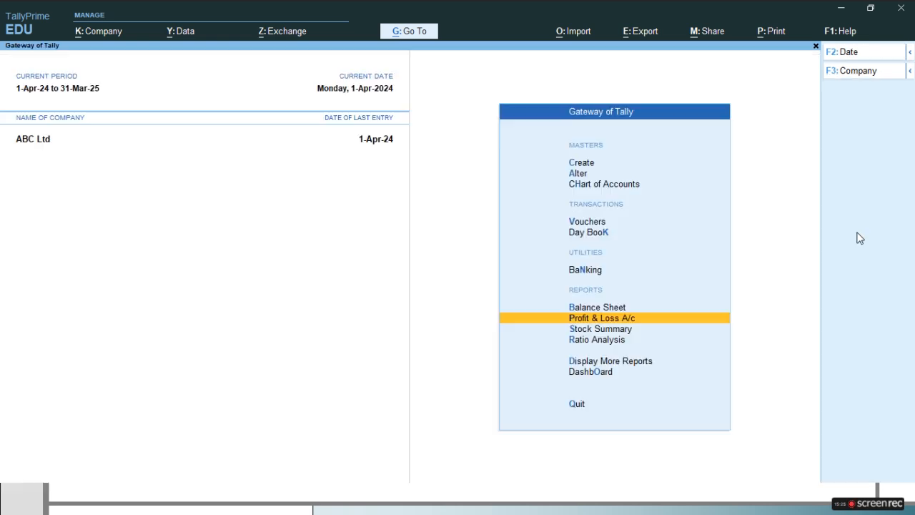
pyautogui.press('Up')
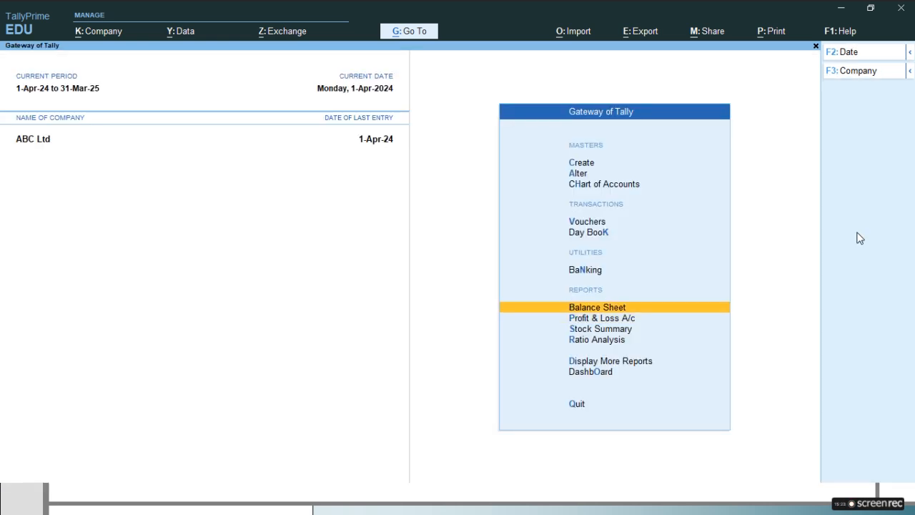
pyautogui.press('Return')
pyautogui.hotkey('alt', 'F5')
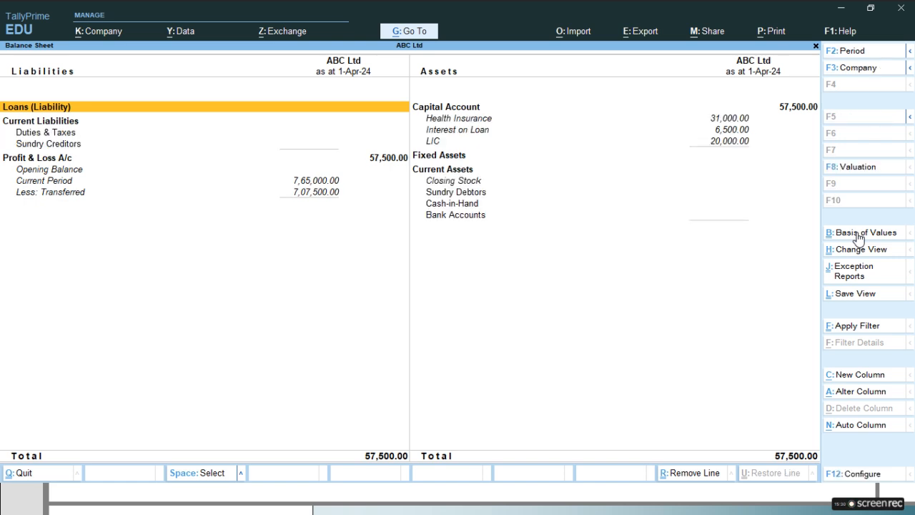
# - Open the Balance Sheet's Capital Account group and compare its LIC ledger with the slide's section 80C deduction
pyautogui.press('Right')
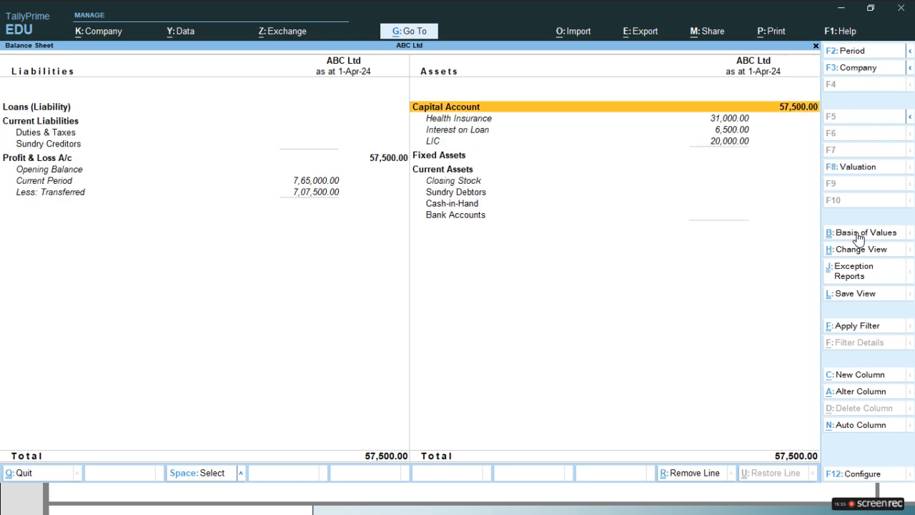
pyautogui.press('Return')
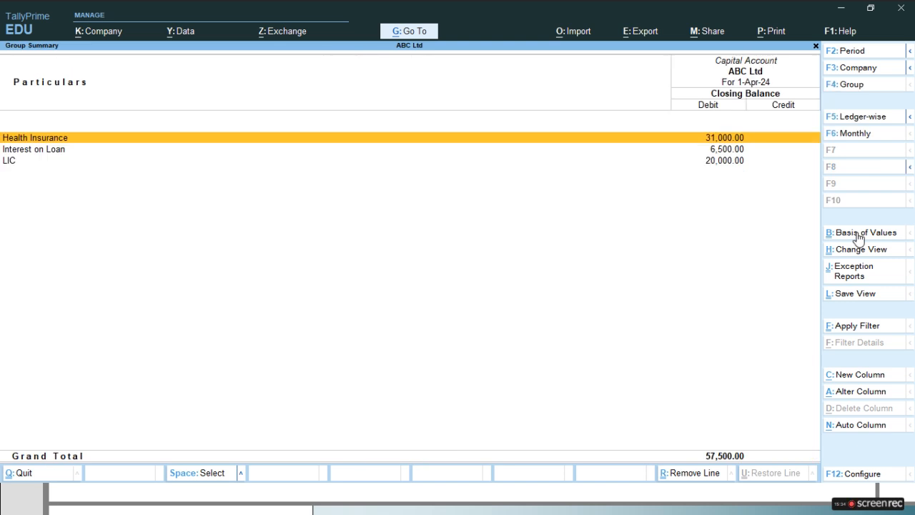
pyautogui.hotkey('alt', 'Tab')
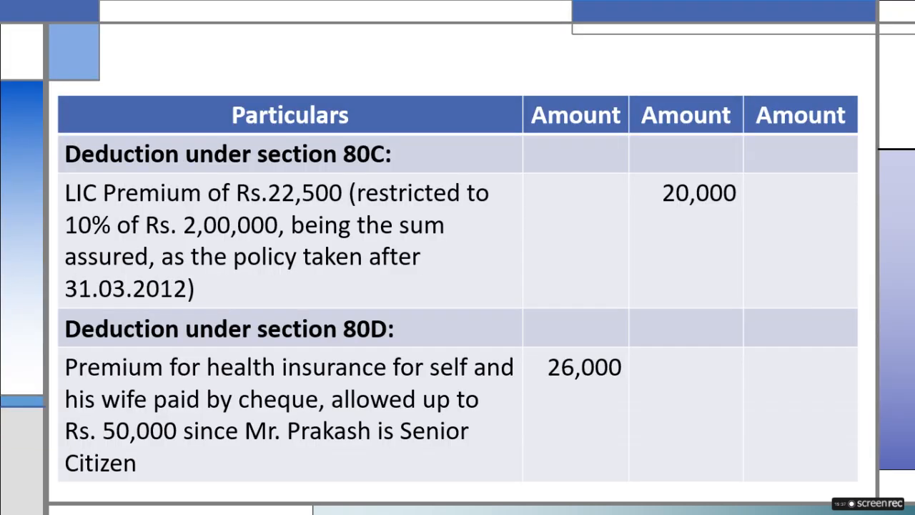
pyautogui.hotkey('alt', 'Tab')
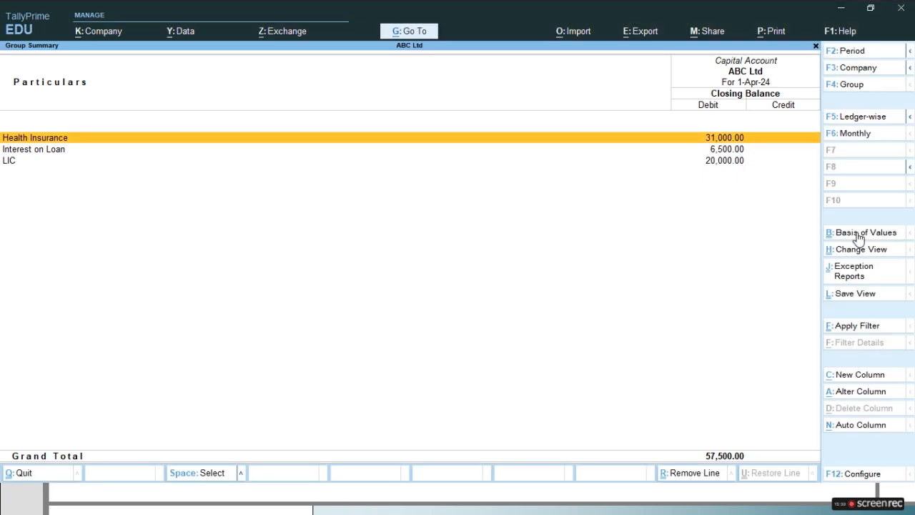
pyautogui.press('Down')
pyautogui.press('Down')
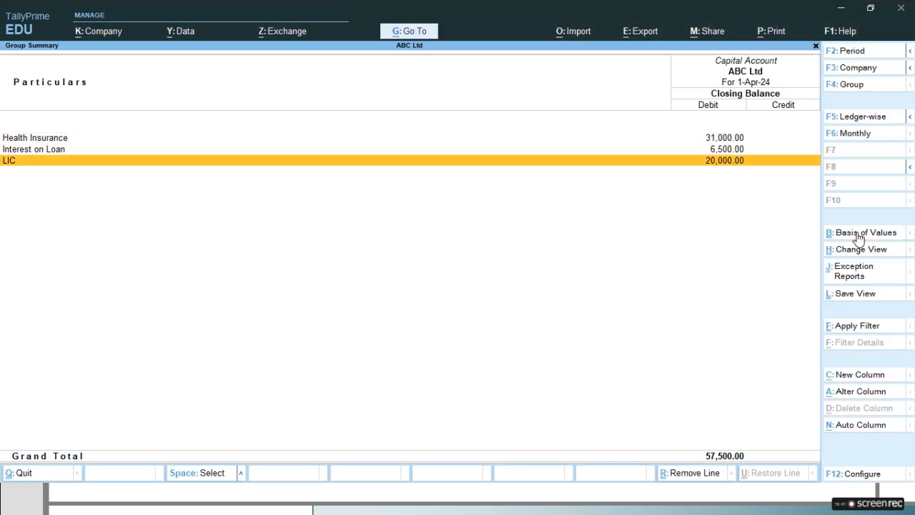
# - Advance the presentation to the section 80E deduction slide and compare it with the Interest on Loan ledger in TallyPrime's Capital Account summary
pyautogui.hotkey('alt', 'Tab')
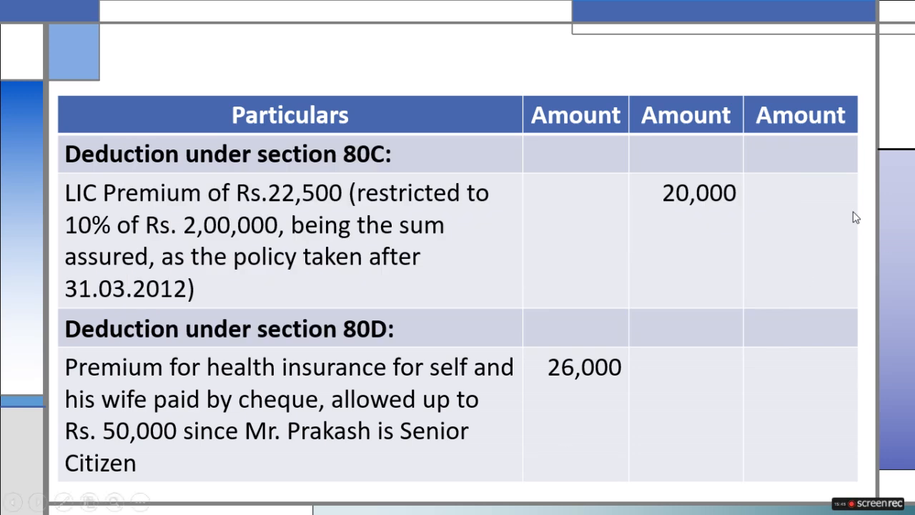
pyautogui.click(831, 228)
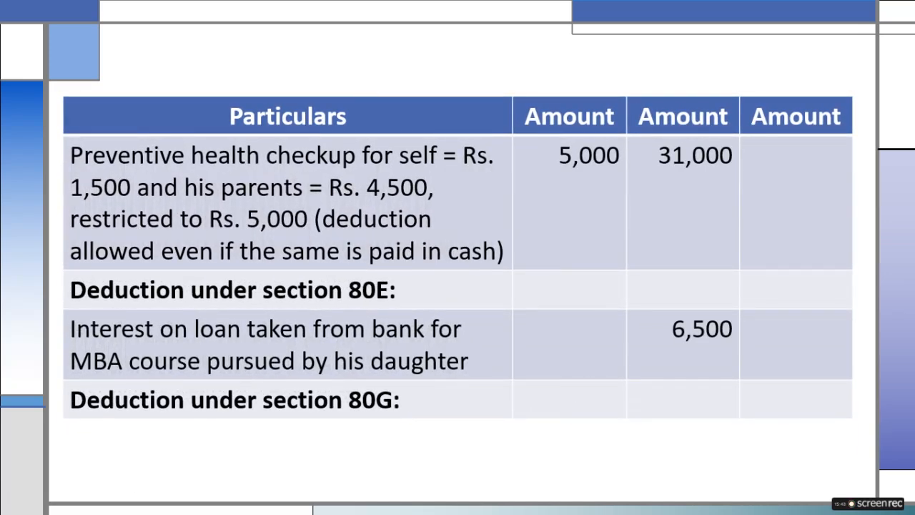
pyautogui.hotkey('alt', 'Tab')
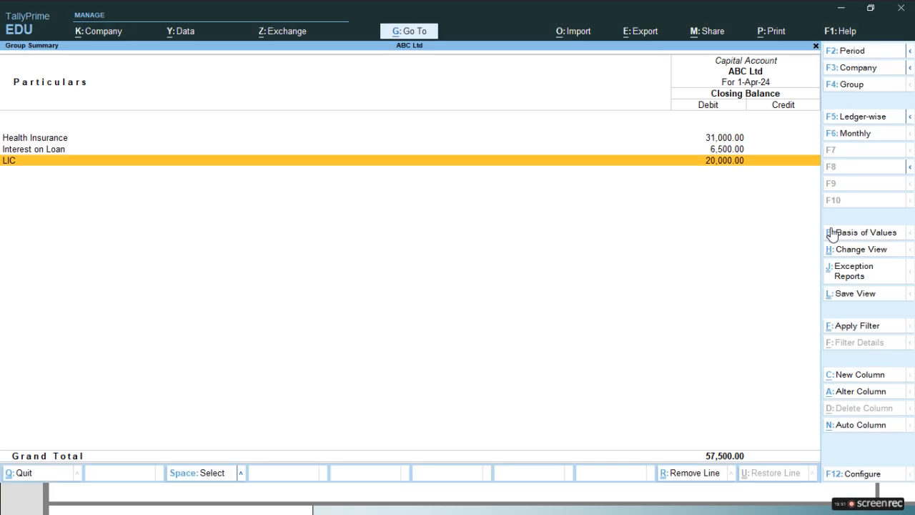
pyautogui.press('Up')
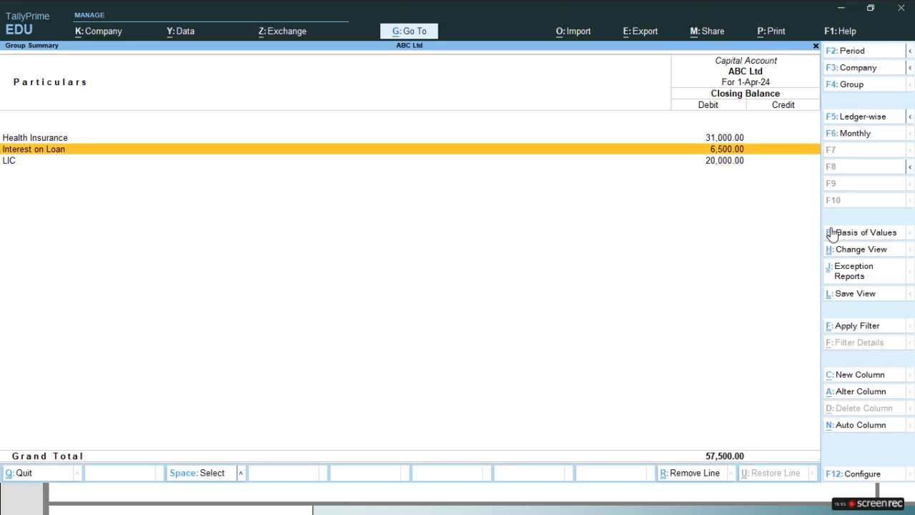
pyautogui.hotkey('alt', 'Tab')
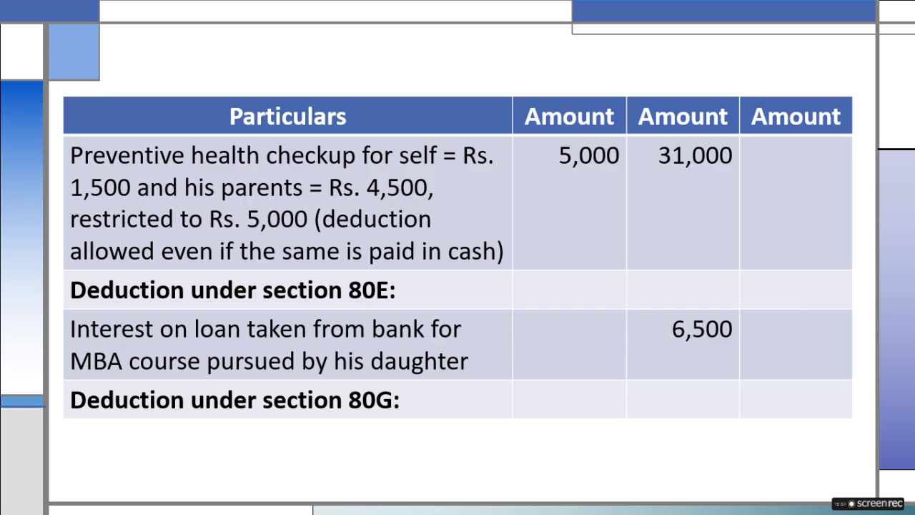
pyautogui.hotkey('alt', 'Tab')
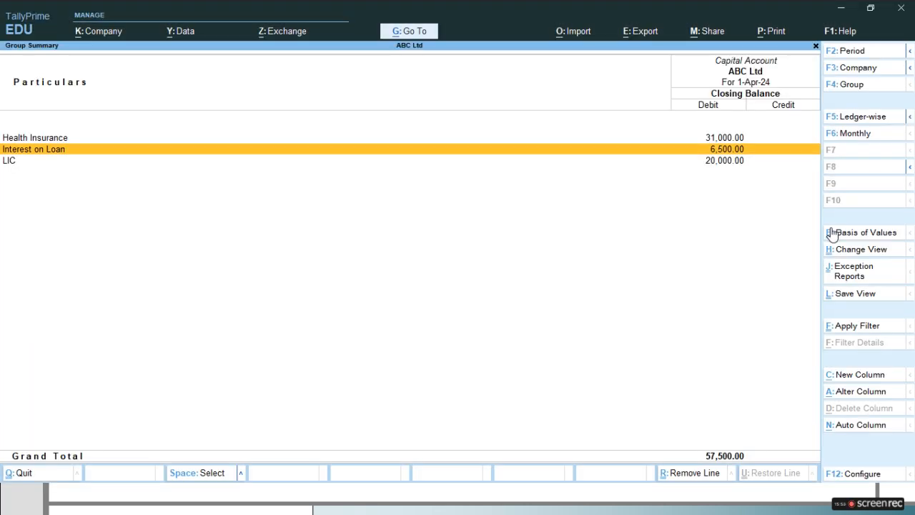
# - Compare the slide's health deduction with the Health Insurance ledger's monthly summary in TallyPrime, and return to the Capital Account summary
pyautogui.press('Up')
pyautogui.hotkey('alt', 'Tab')
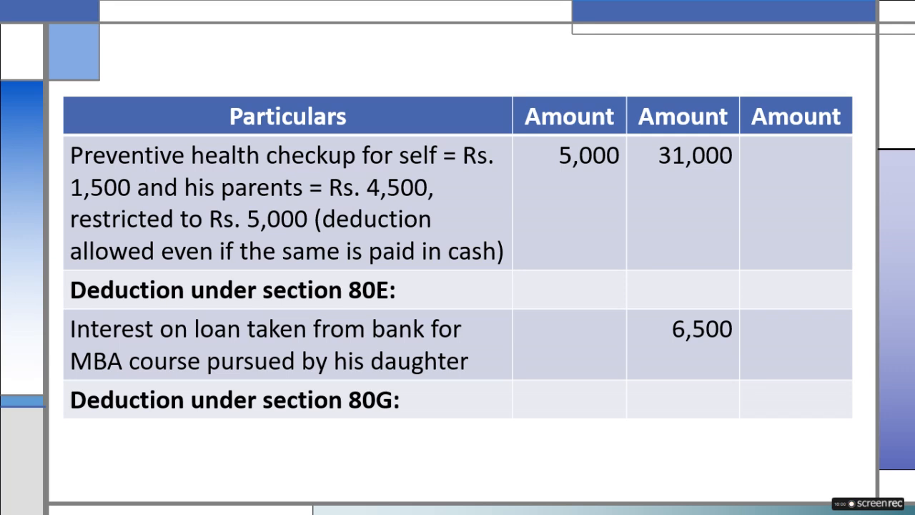
pyautogui.hotkey('alt', 'Tab')
pyautogui.press('Return')
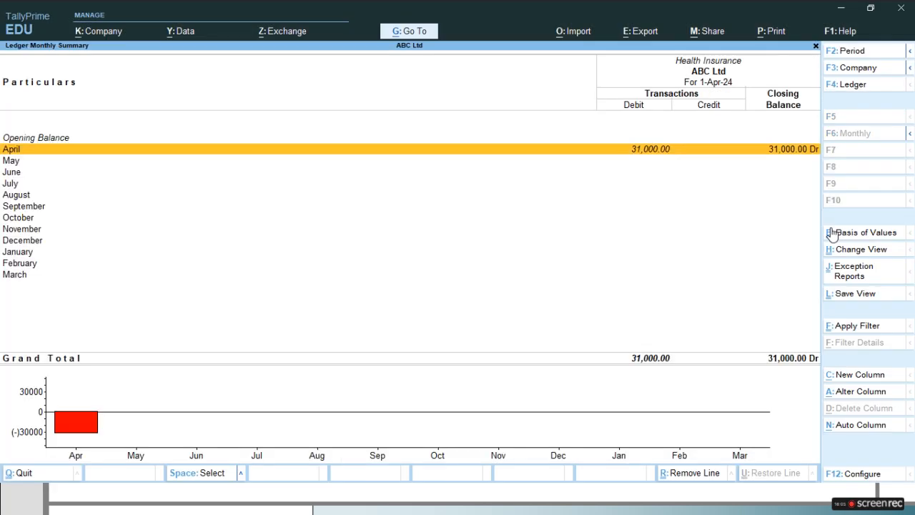
pyautogui.press('Escape')
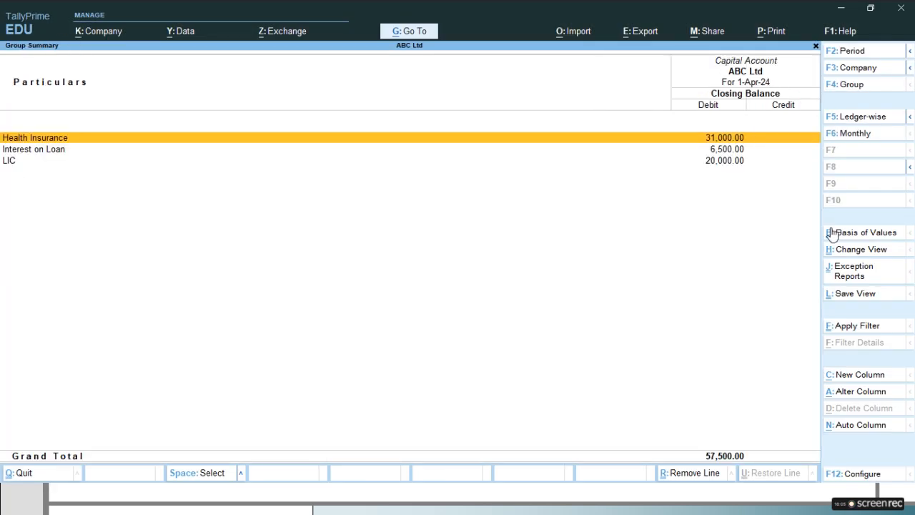
# - Return to the Balance Sheet, reopen the Capital Account group to review its ledgers down to LIC, and close the group summary and report
pyautogui.press('Escape')
pyautogui.press('Return')
pyautogui.press('Down')
pyautogui.press('Down')
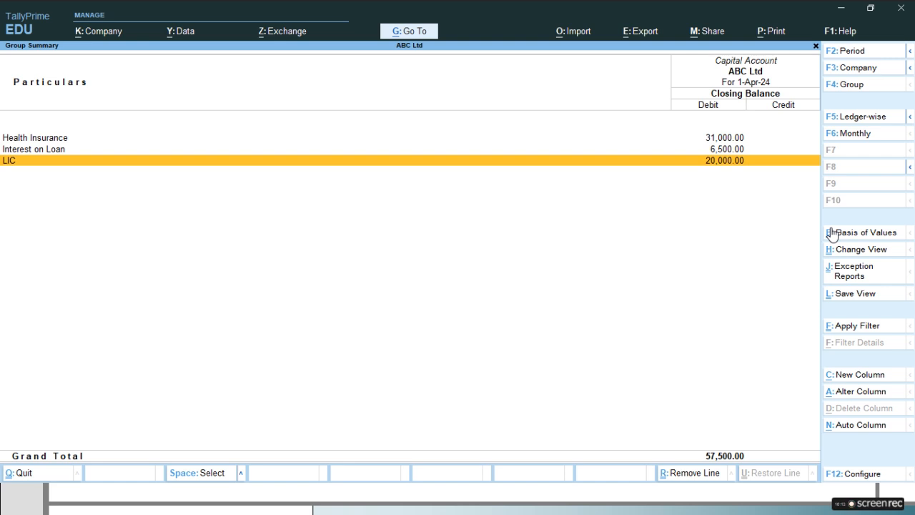
pyautogui.press('Escape')
pyautogui.press('Escape')
# - Open the Profit & Loss A/c, review its income side, and return to the Gateway of Tally
pyautogui.press('Down')
pyautogui.press('Return')
pyautogui.press('Right')
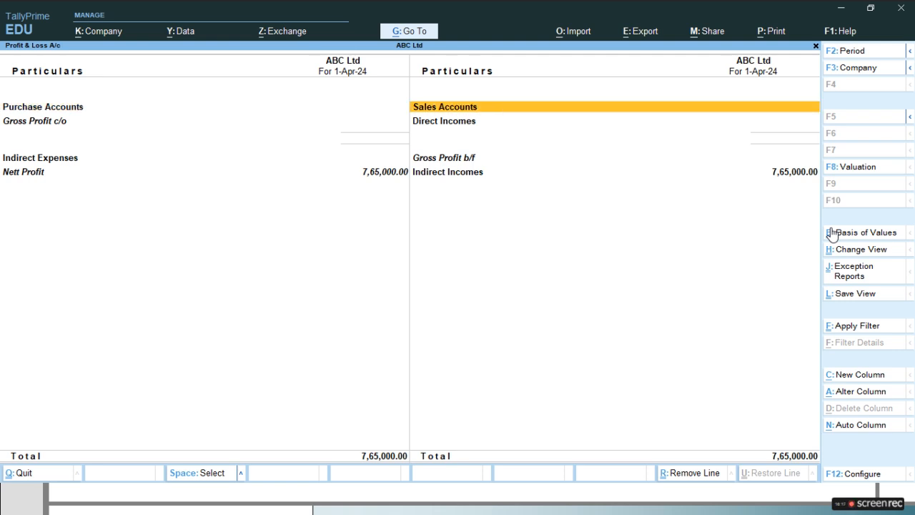
pyautogui.press('Down')
pyautogui.press('Down')
pyautogui.press('Escape')
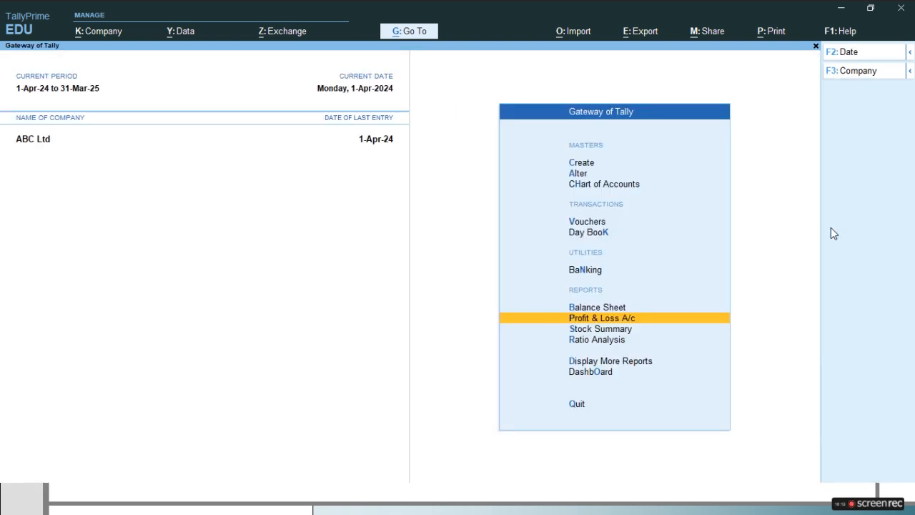
# - Switch to the presentation and advance through the section 80TTB and Total Income slide to the Journal Entries slide
pyautogui.hotkey('alt', 'Tab')
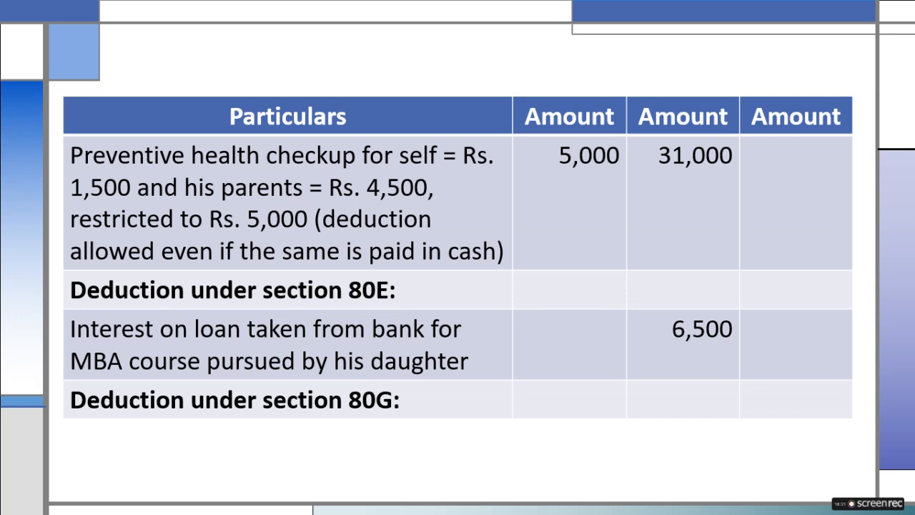
pyautogui.press('Right')
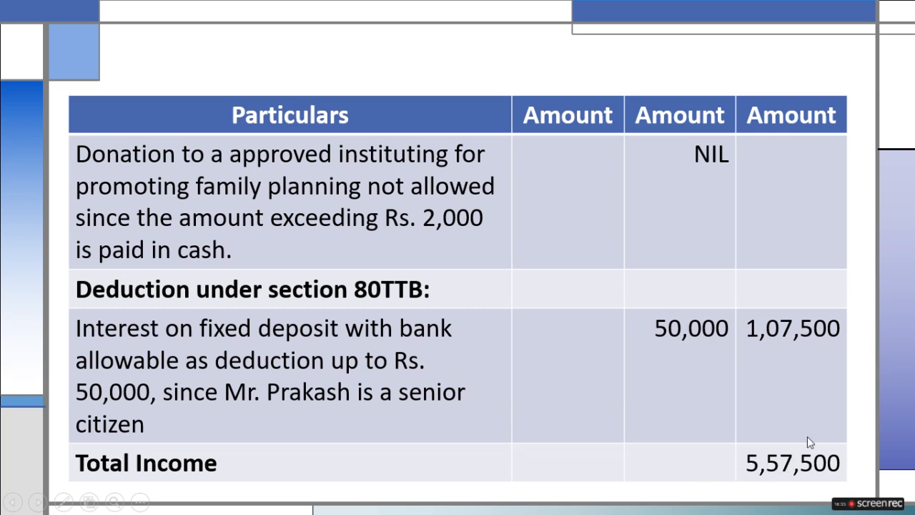
pyautogui.click(861, 299)
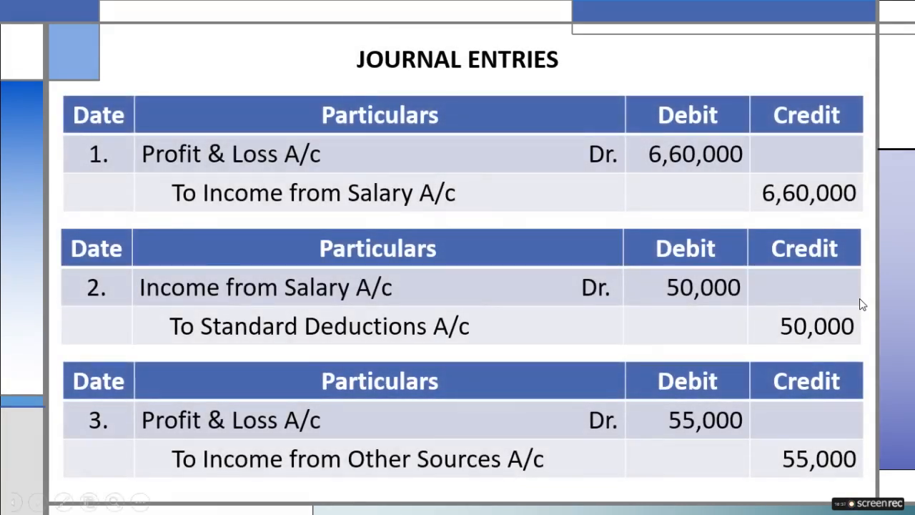
# - Open TallyPrime's Profit & Loss A/c in detailed view, review the ledgers under Indirect Incomes, and return to the Gateway of Tally
pyautogui.hotkey('alt', 'Tab')
pyautogui.press('Return')
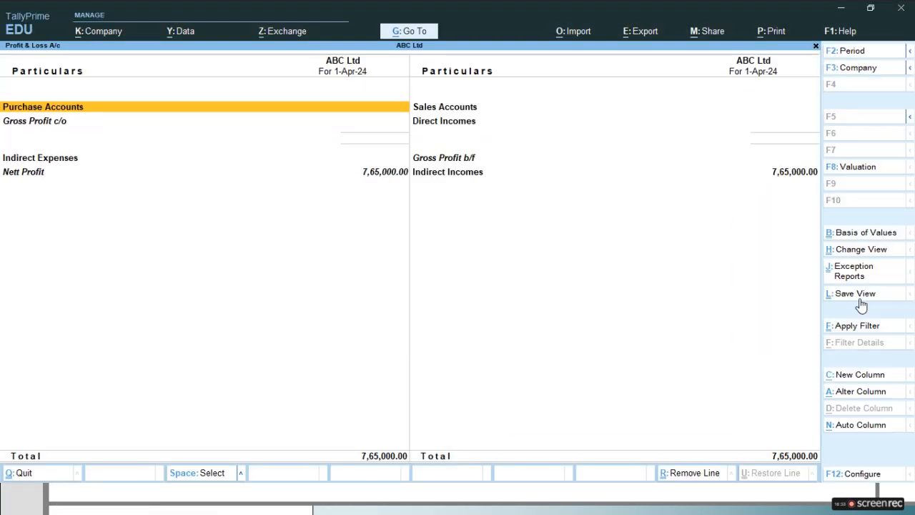
pyautogui.hotkey('alt', 'F5')
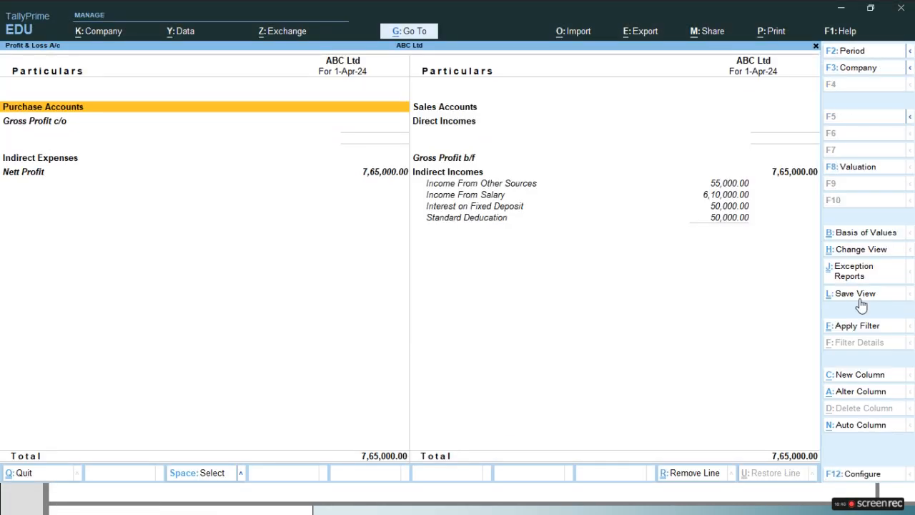
pyautogui.press('Right')
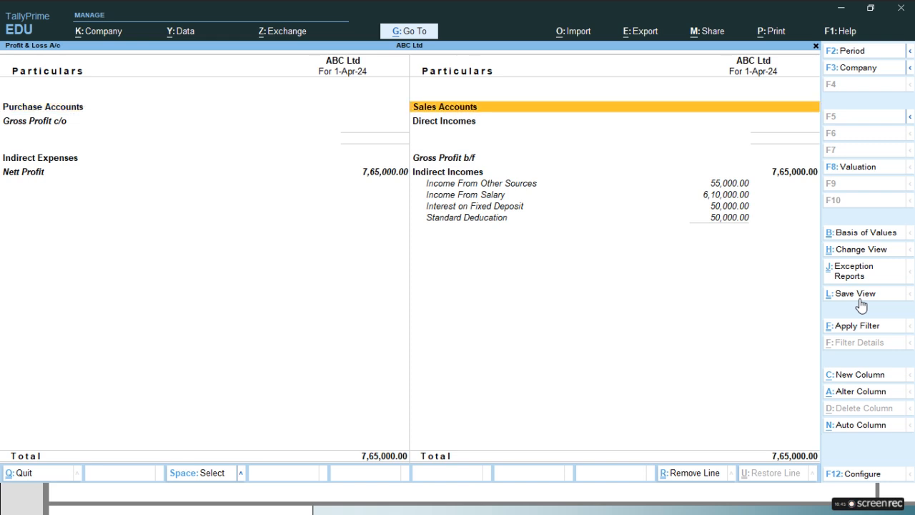
pyautogui.press('Down')
pyautogui.press('Down')
pyautogui.press('Down')
pyautogui.press('Down')
pyautogui.press('Down')
pyautogui.press('Down')
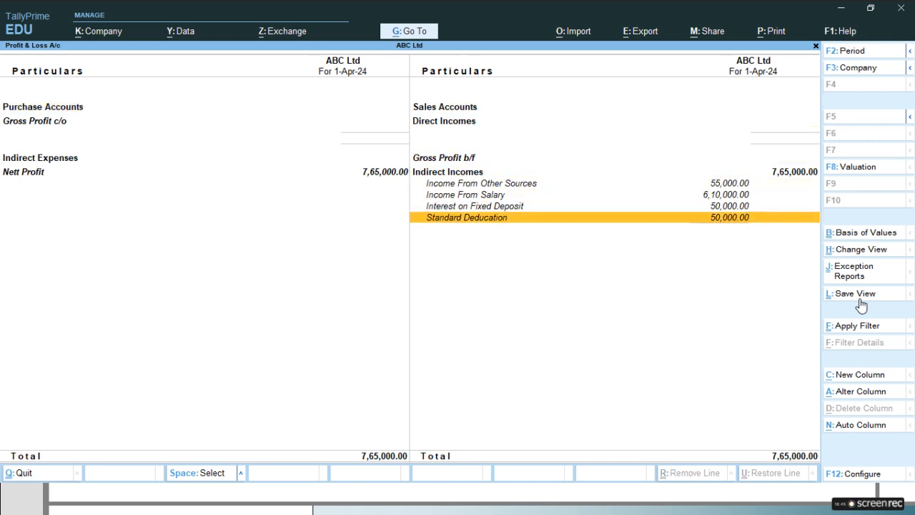
pyautogui.press('Up')
pyautogui.press('Up')
pyautogui.press('Up')
pyautogui.press('Escape')
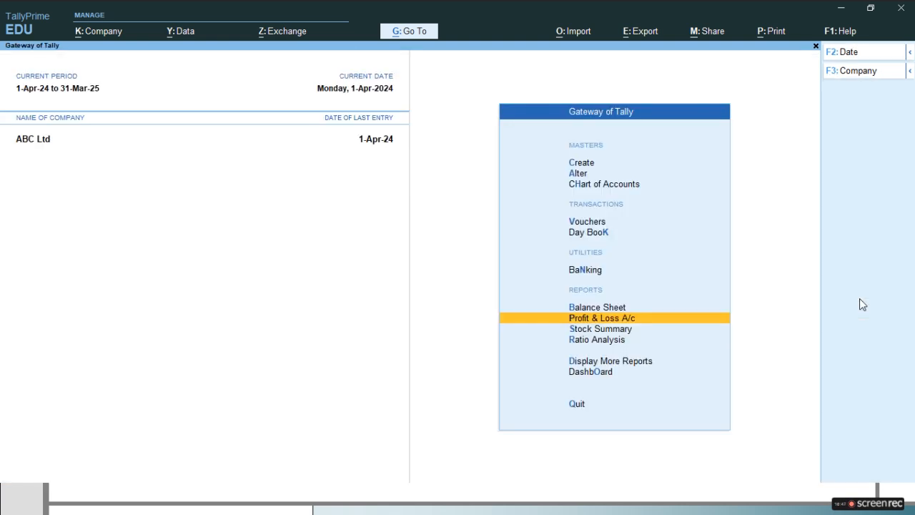
# - Reopen the Profit & Loss A/c, examine the Indirect Incomes total, and close the report
pyautogui.press('Up')
pyautogui.press('Down')
pyautogui.press('Return')
pyautogui.press('Down')
pyautogui.press('Down')
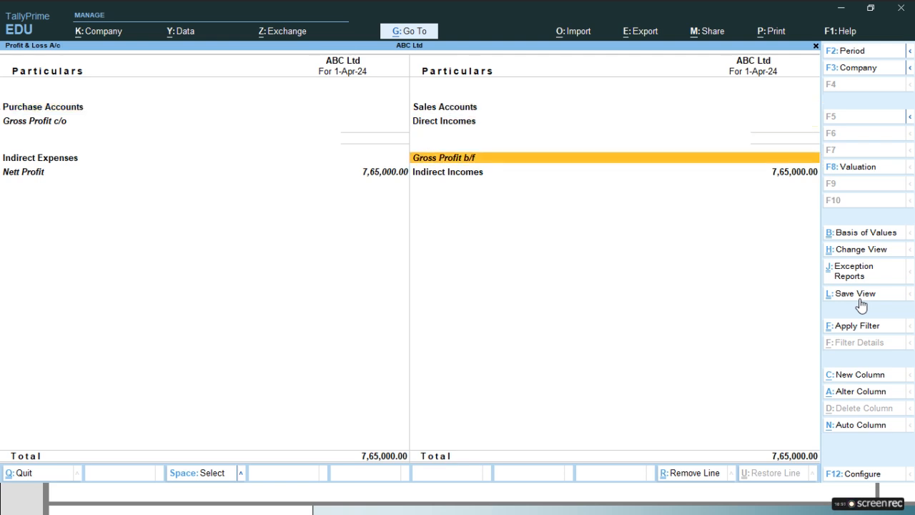
pyautogui.press('Up')
pyautogui.press('Up')
pyautogui.press('Down')
pyautogui.press('Down')
pyautogui.press('Down')
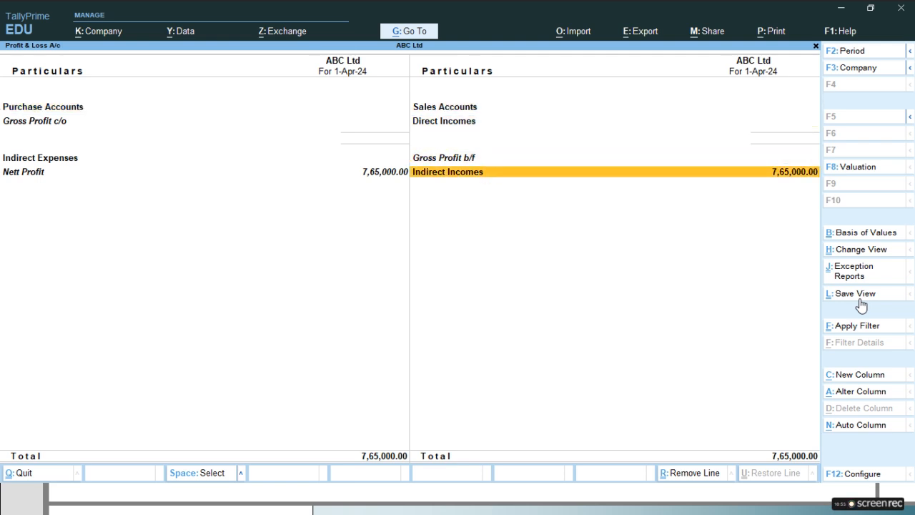
pyautogui.press('Escape')
# - Open the Capital Account group from the Balance Sheet and review the Health Insurance, Interest on Loan and LIC ledgers
pyautogui.press('Up')
pyautogui.press('Return')
pyautogui.press('Right')
pyautogui.press('Return')
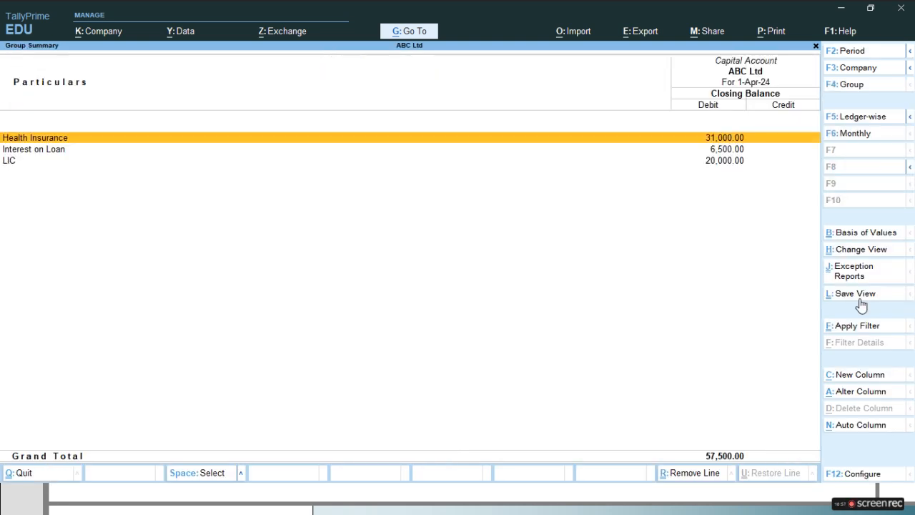
pyautogui.press('Down')
pyautogui.press('Down')
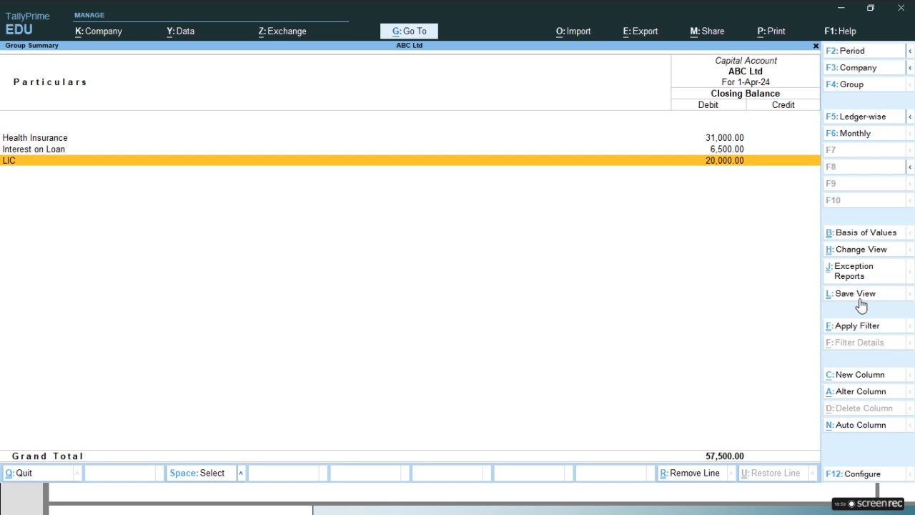
pyautogui.press('Up')
pyautogui.press('Up')
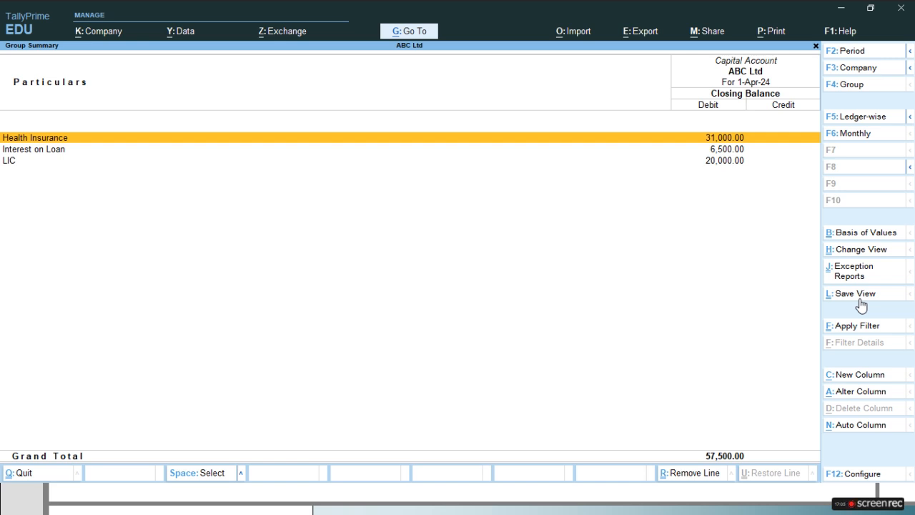
# - Switch to the presentation to check the Journal Entries slide, and return to TallyPrime's Capital Account summary
pyautogui.press('alt')
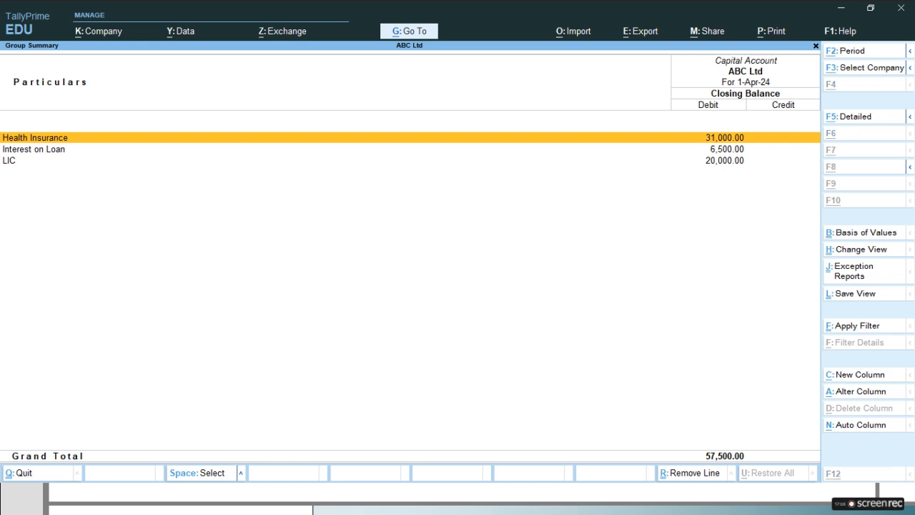
pyautogui.hotkey('alt', 'Tab')
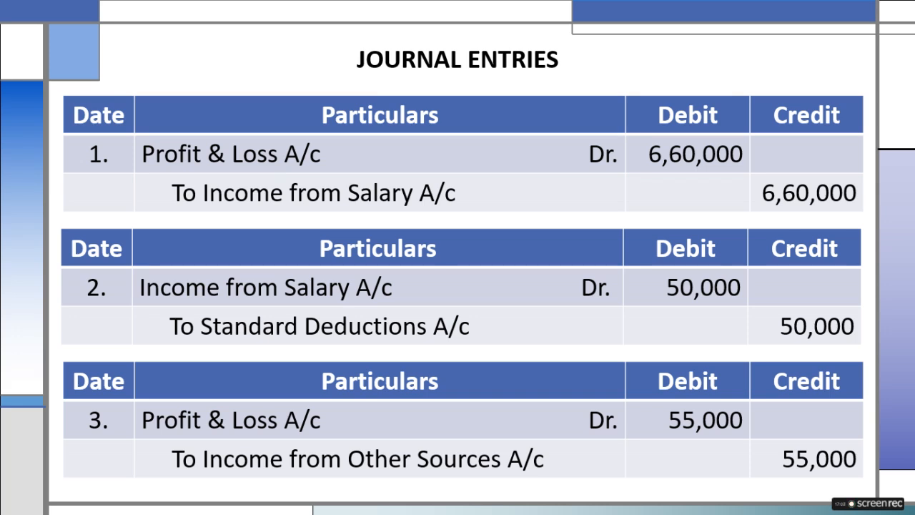
pyautogui.hotkey('alt', 'Tab')
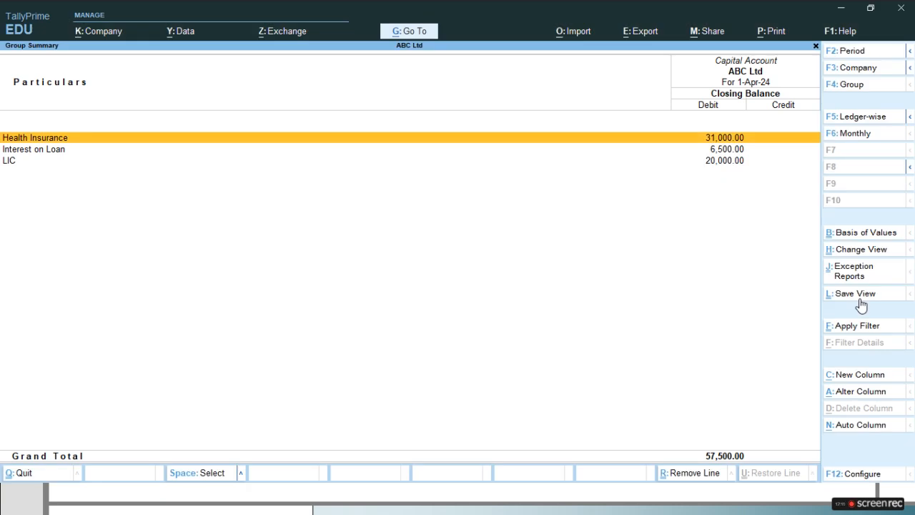
# - Close the Capital Account summary and Balance Sheet to reach the Gateway of Tally, and switch to the presentation's Journal Entries slide
pyautogui.press('Escape')
pyautogui.press('Escape')
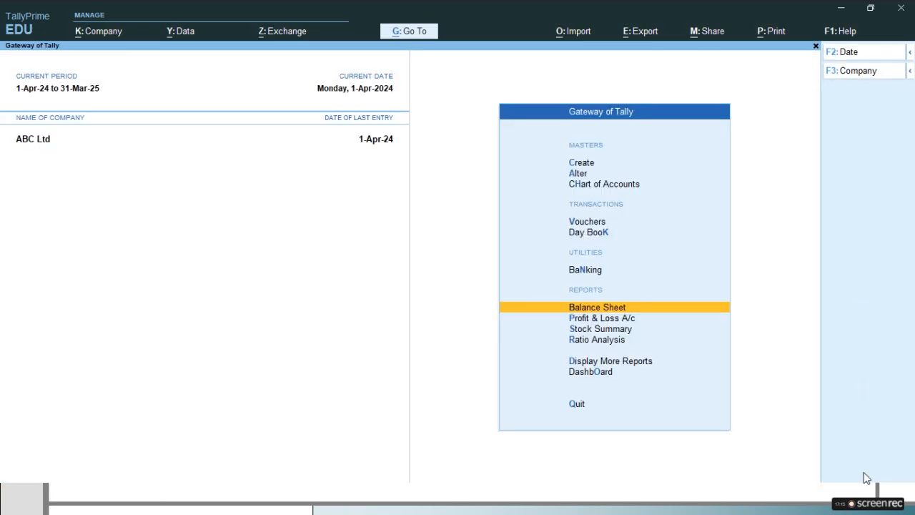
pyautogui.press('alt')
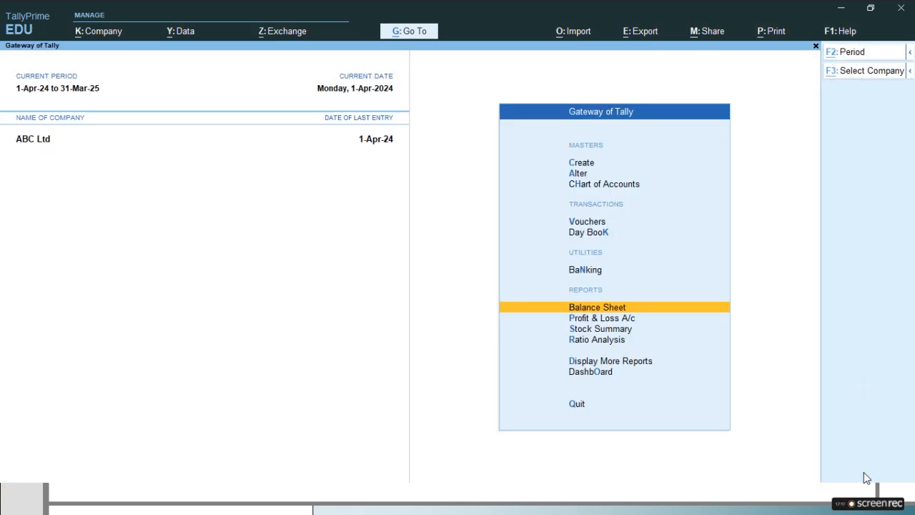
pyautogui.hotkey('alt', 'Tab')
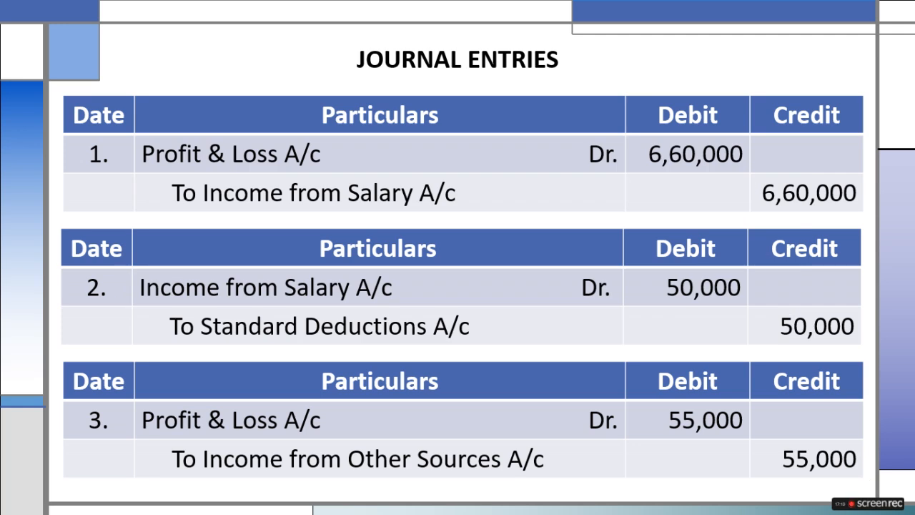